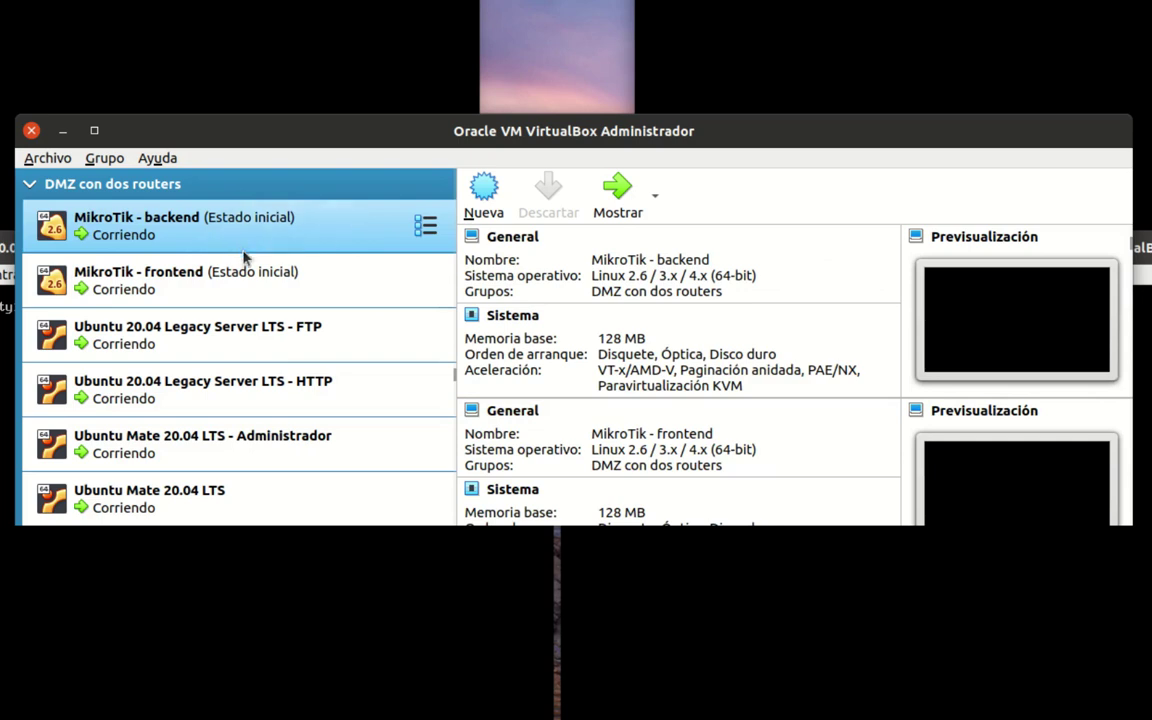
# - Review the network adapters of the MikroTik backend, MikroTik frontend and FTP server VMs
pyautogui.click(197, 229)
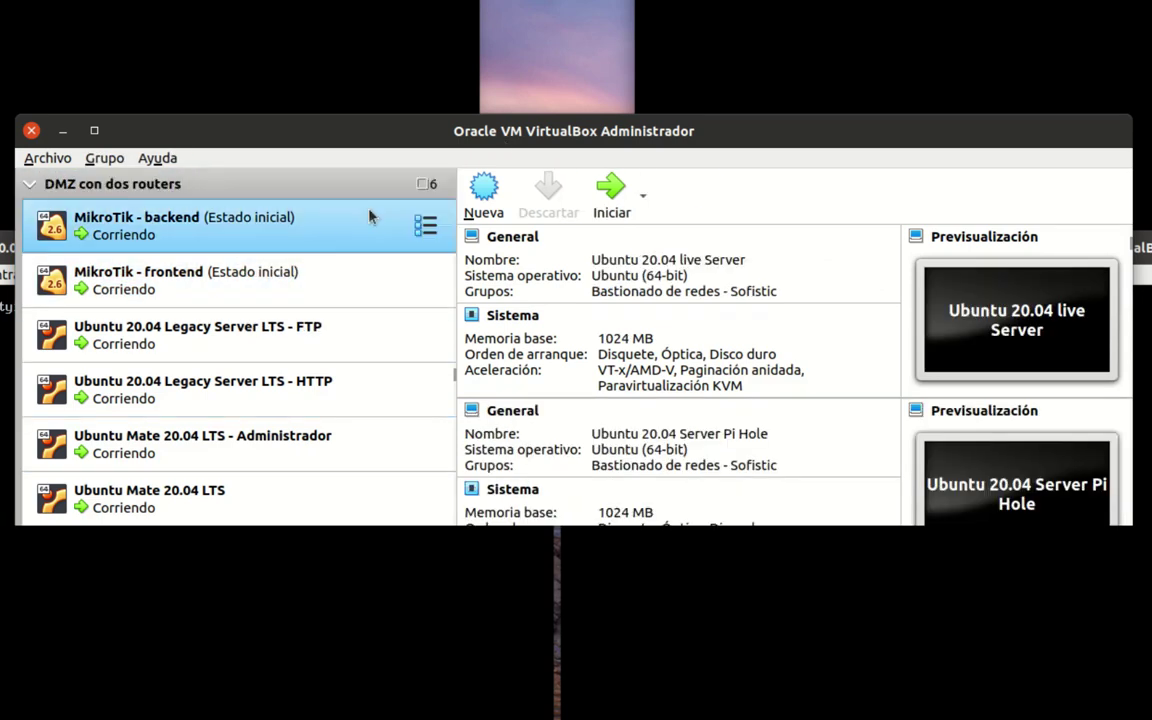
pyautogui.click(175, 240)
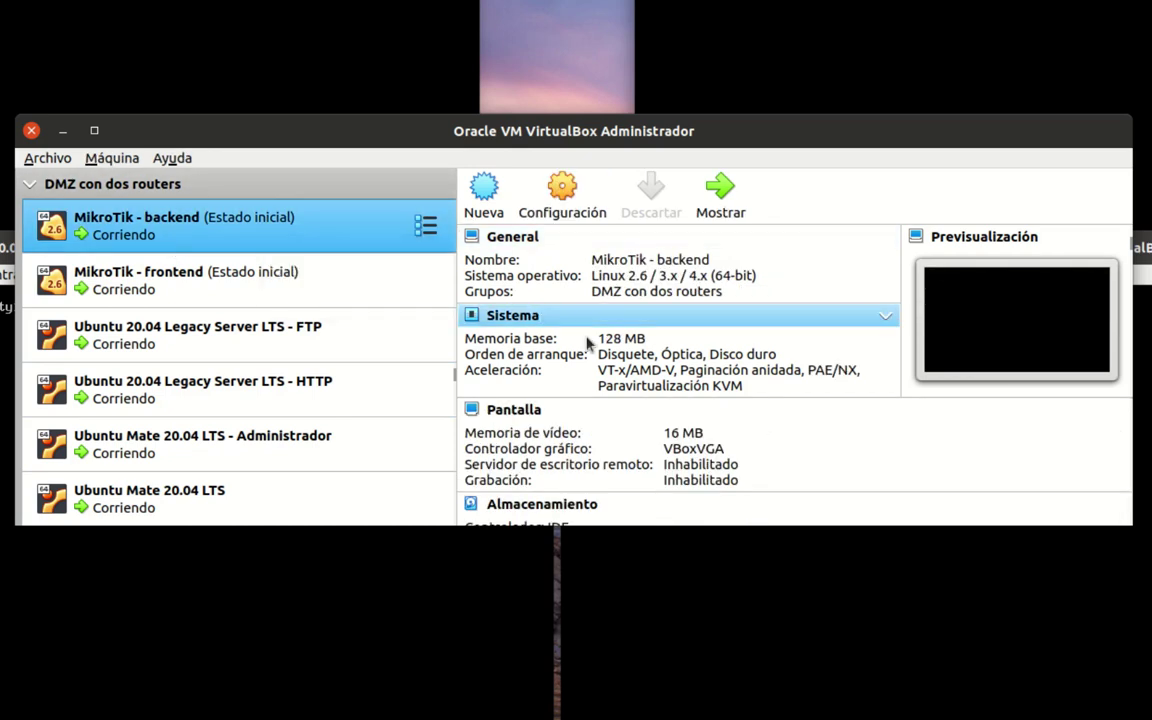
pyautogui.scroll(-4, 560, 320)
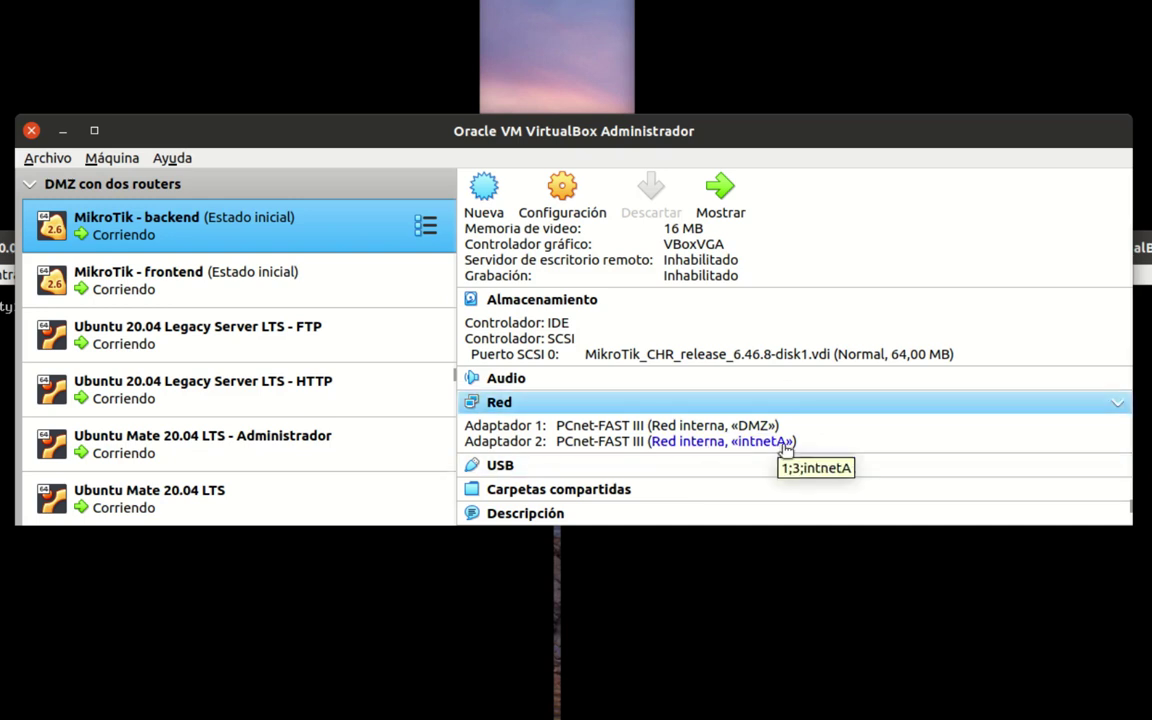
pyautogui.click(356, 288)
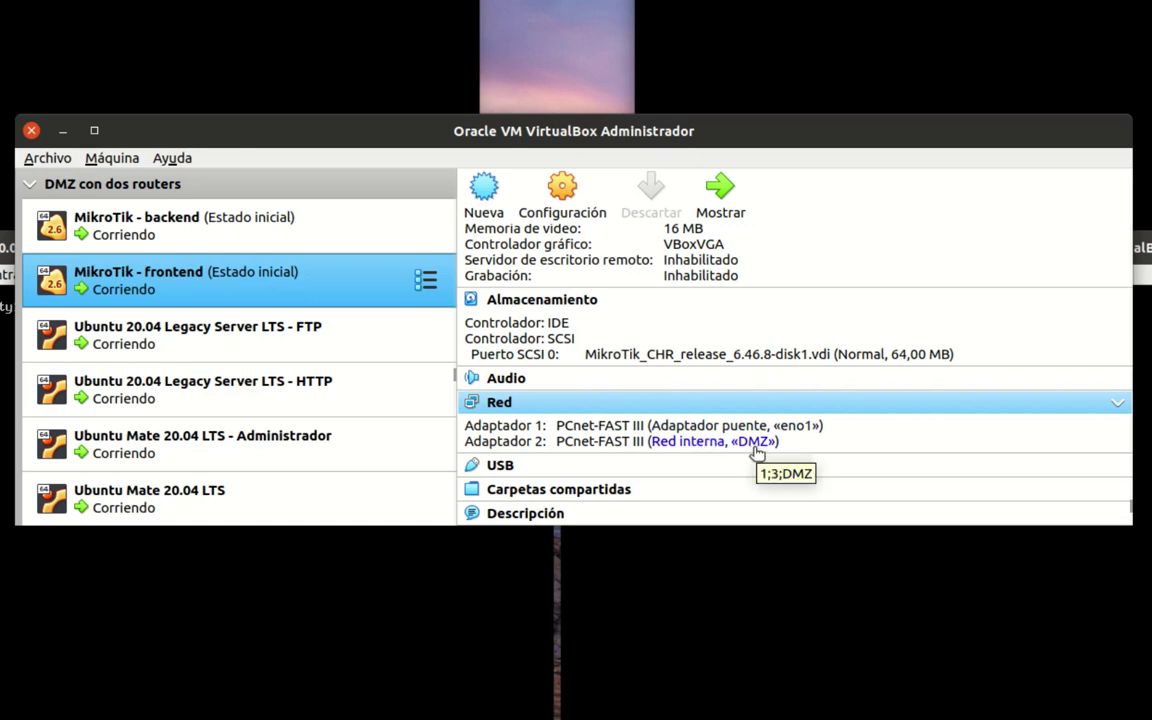
pyautogui.click(350, 331)
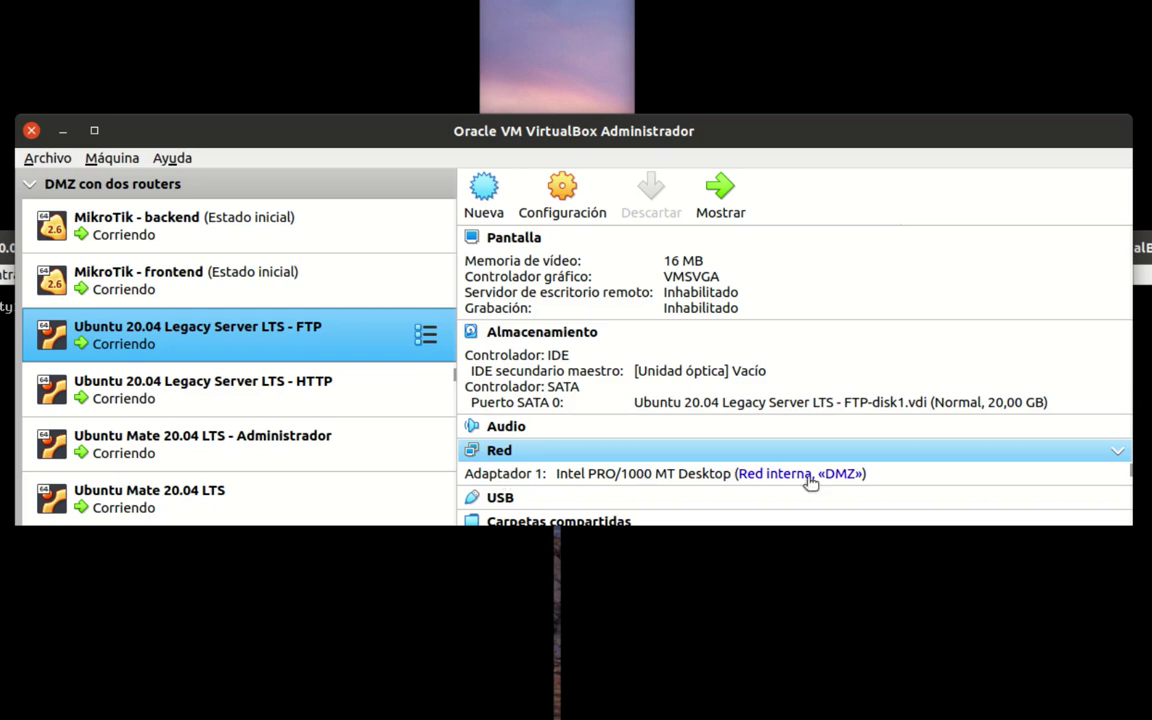
pyautogui.press('Down')
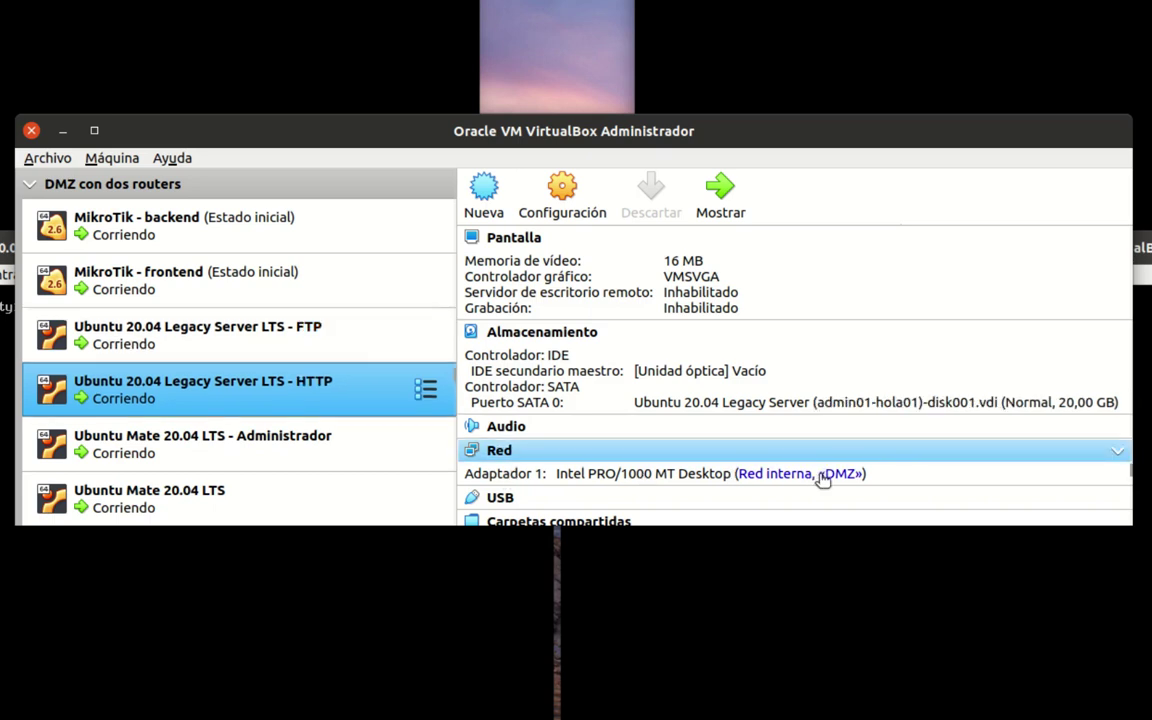
# - Check the HTTP server, Administrador and Ubuntu Mate adapters, then compare both MikroTik routers again
pyautogui.keyDown('ctrl'); pyautogui.click(245, 455); pyautogui.keyUp('ctrl')
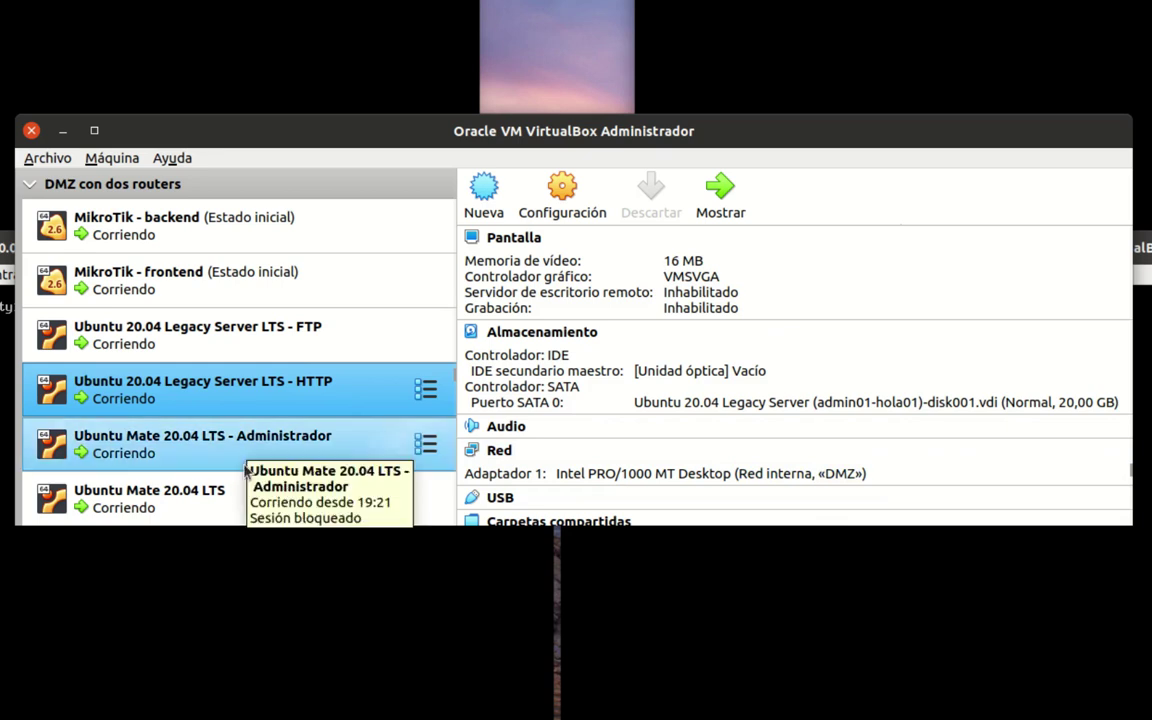
pyautogui.click(236, 443)
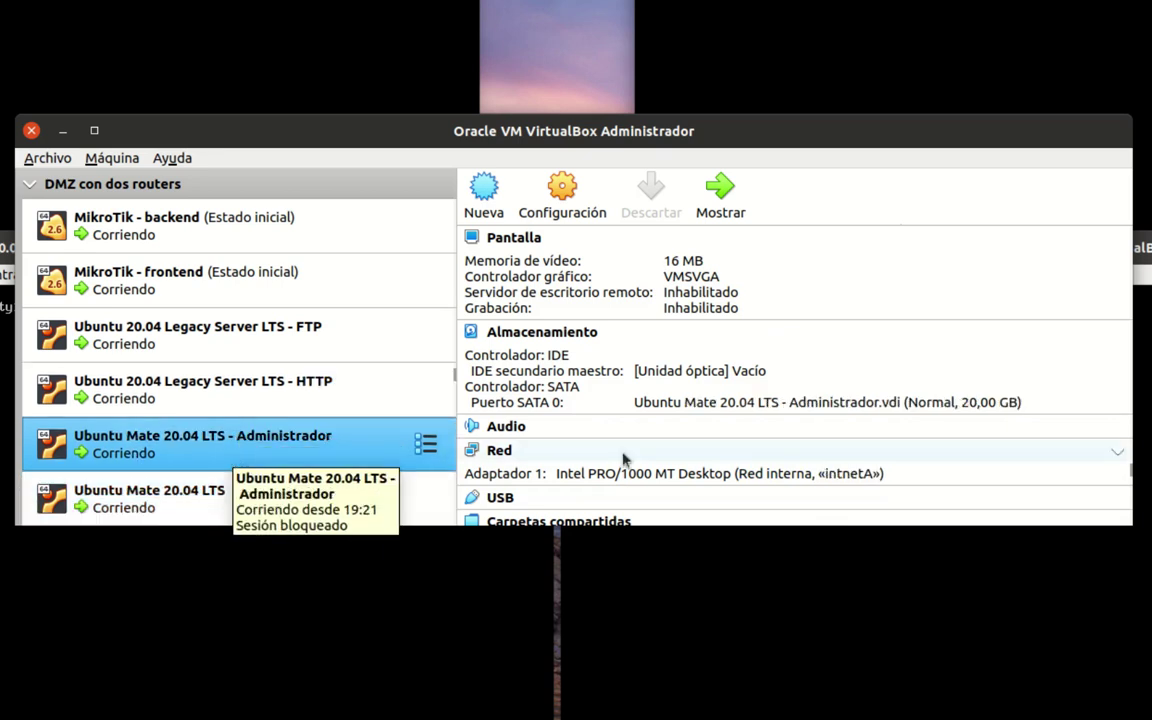
pyautogui.press('Down')
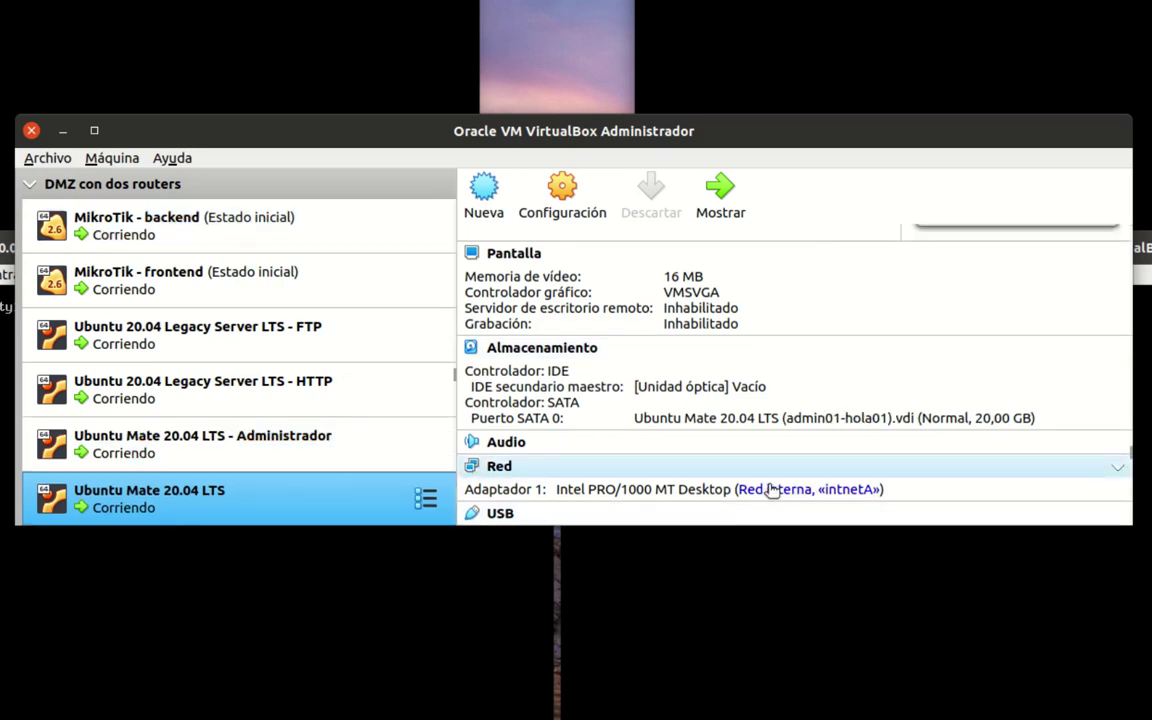
pyautogui.click(307, 219)
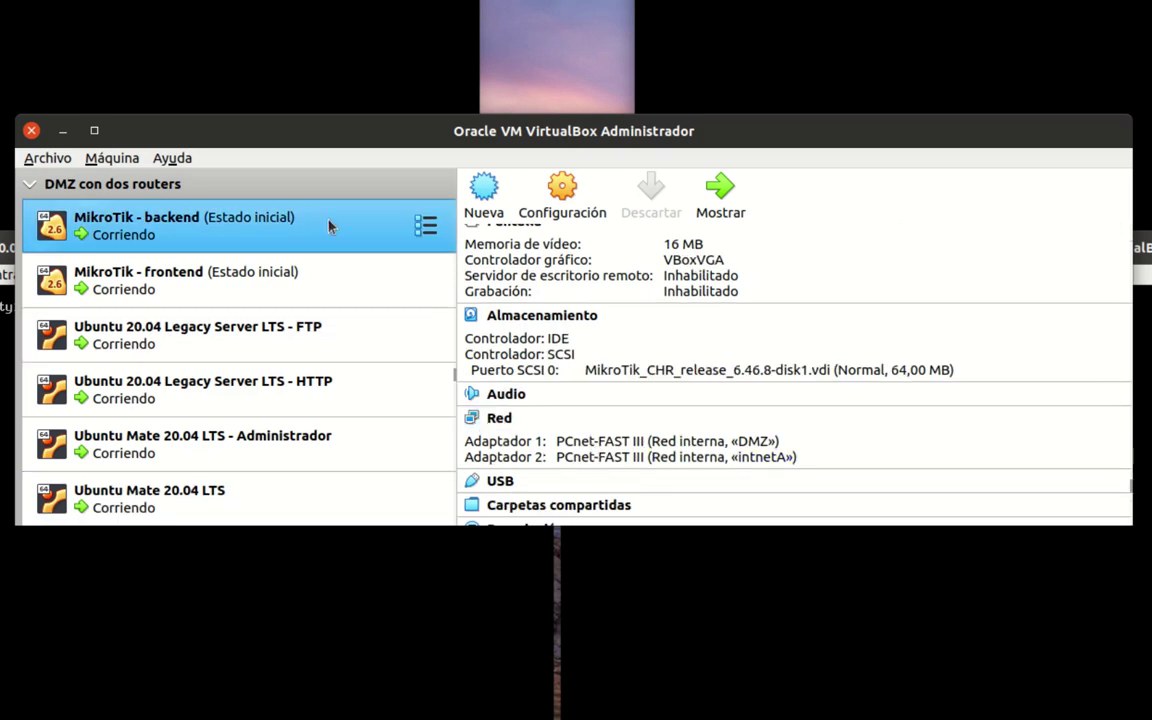
pyautogui.click(205, 285)
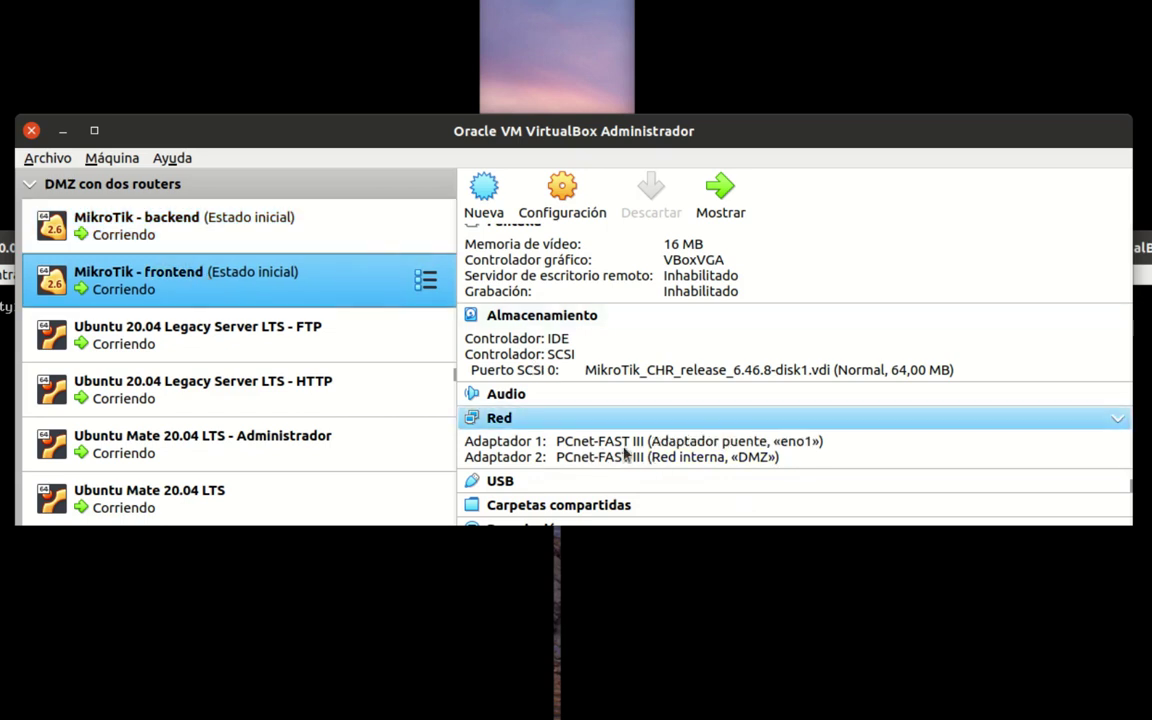
pyautogui.click(355, 238)
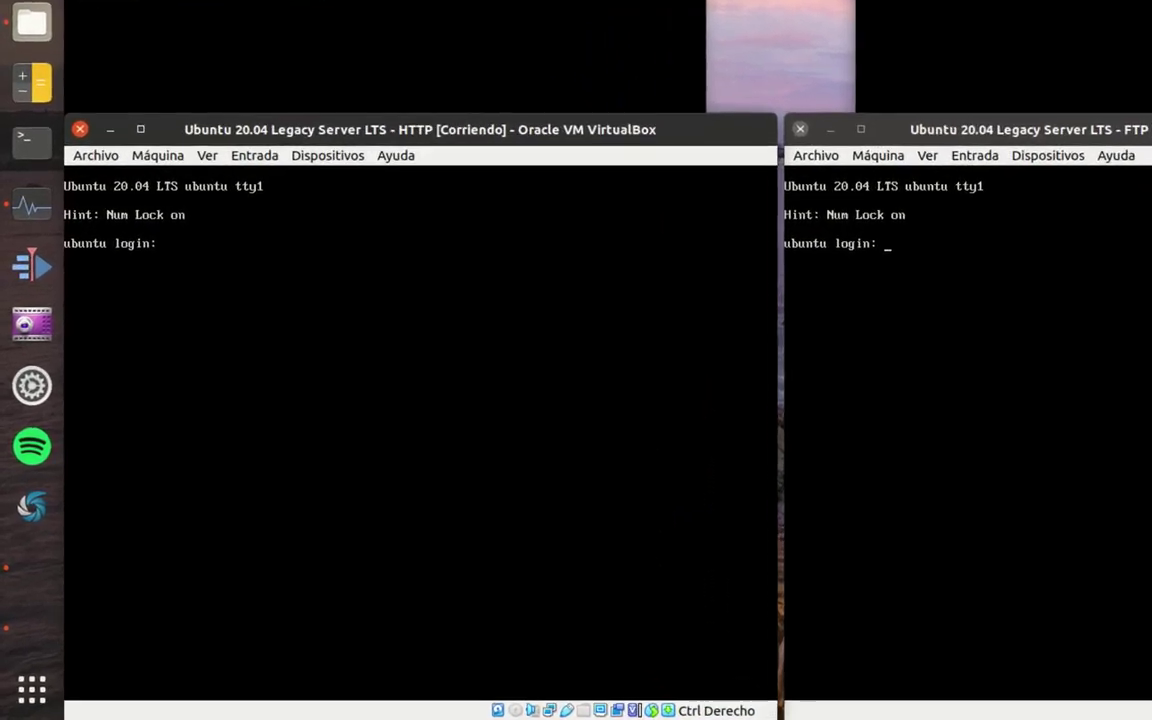
# - Log in to the HTTP server console with the administrator username and password
pyautogui.write('admin10')
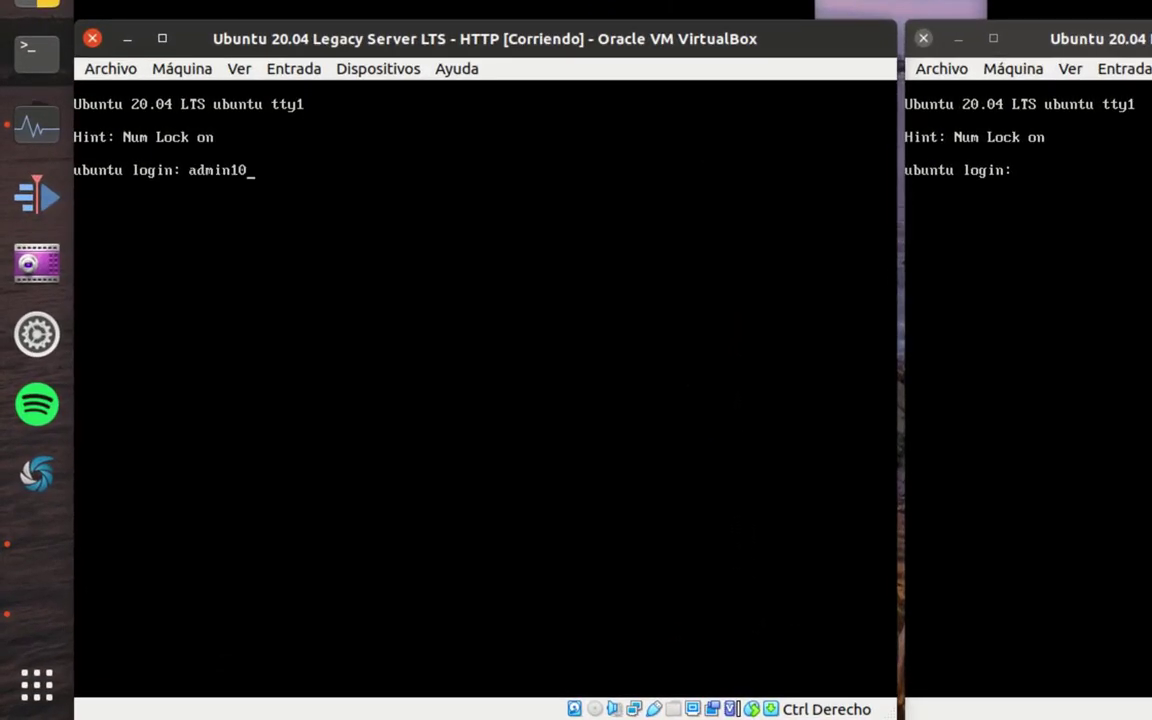
pyautogui.press('BackSpace')
pyautogui.press('BackSpace')
pyautogui.write('01')
pyautogui.press('Return')
pyautogui.press('Return')
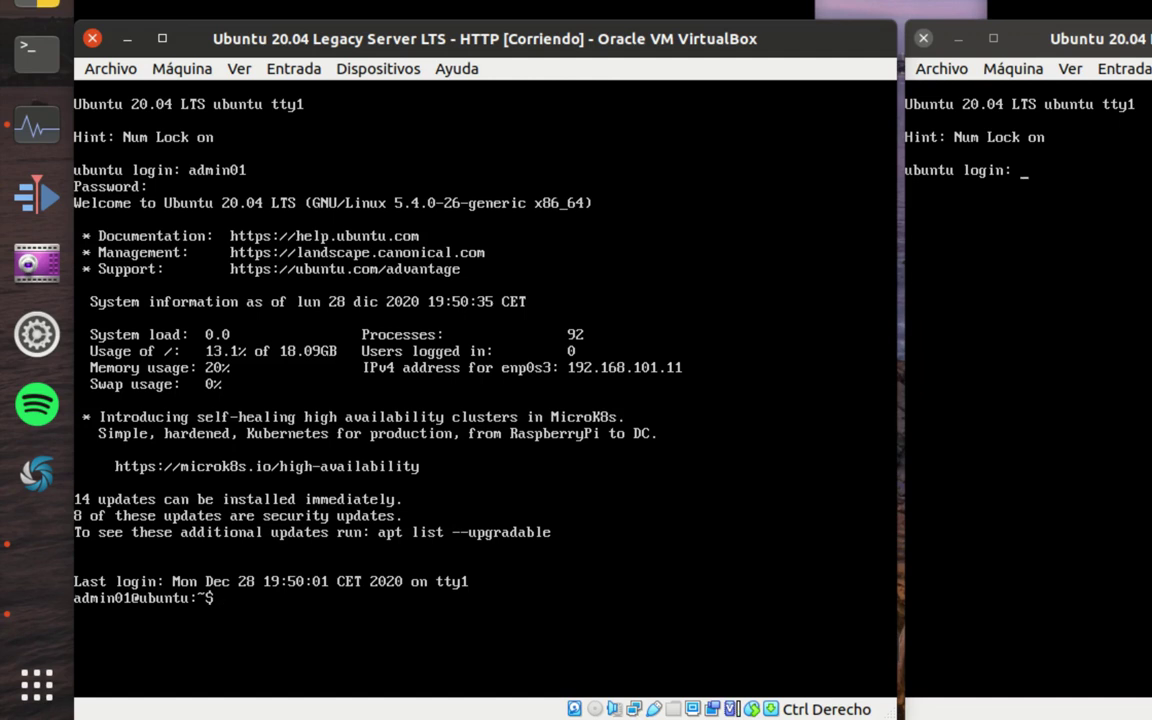
# - View /etc/netplan/01-netcfg.yaml in vi to confirm 192.168.101.11/24, then clear the screen
pyautogui.write('vi /etc/netpl')
pyautogui.press('Tab')
pyautogui.press('Tab')
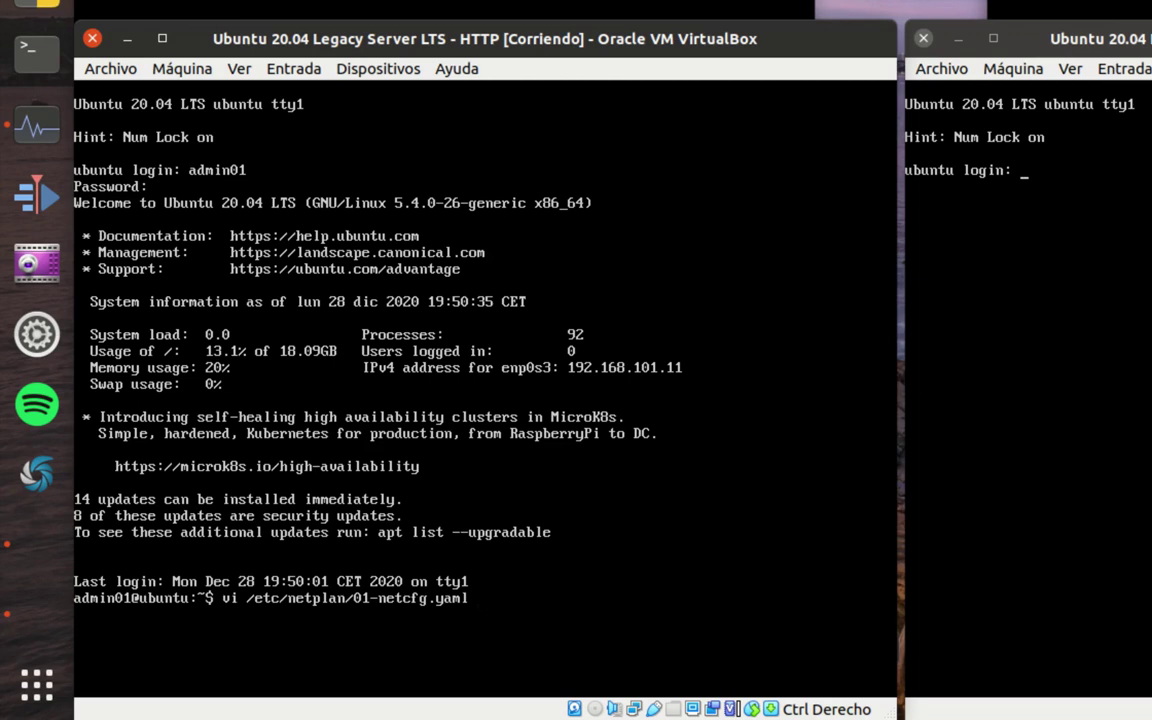
pyautogui.press('Return')
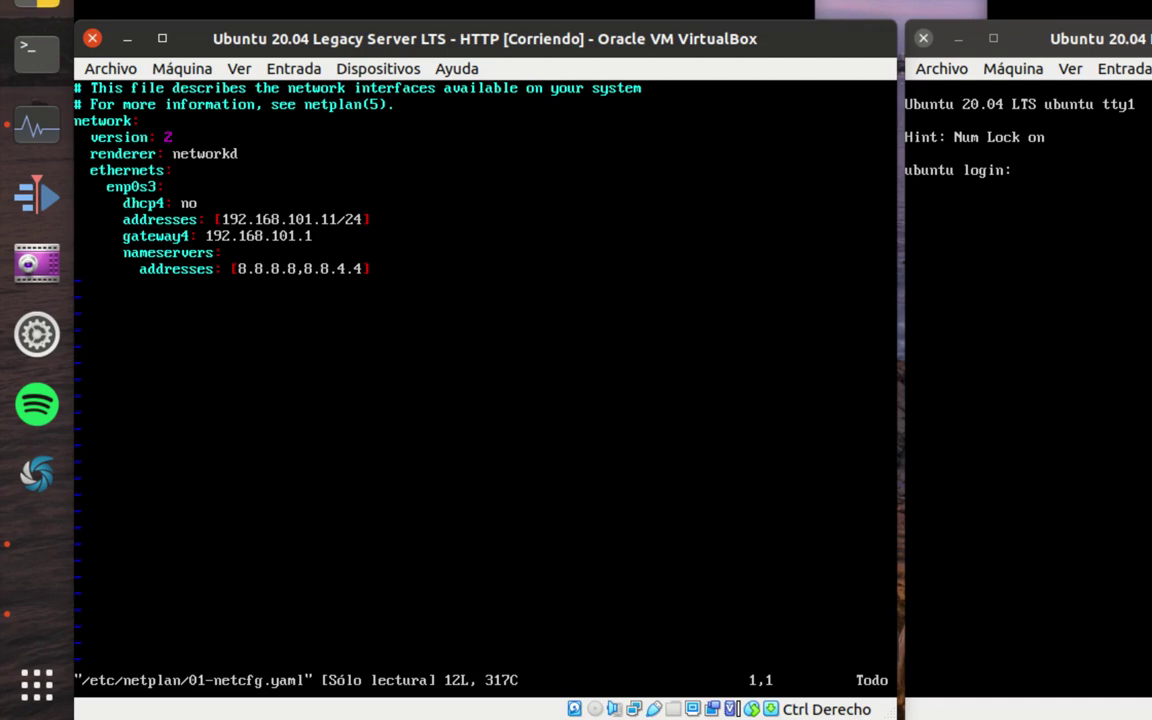
pyautogui.write(':q')
pyautogui.press('Return')
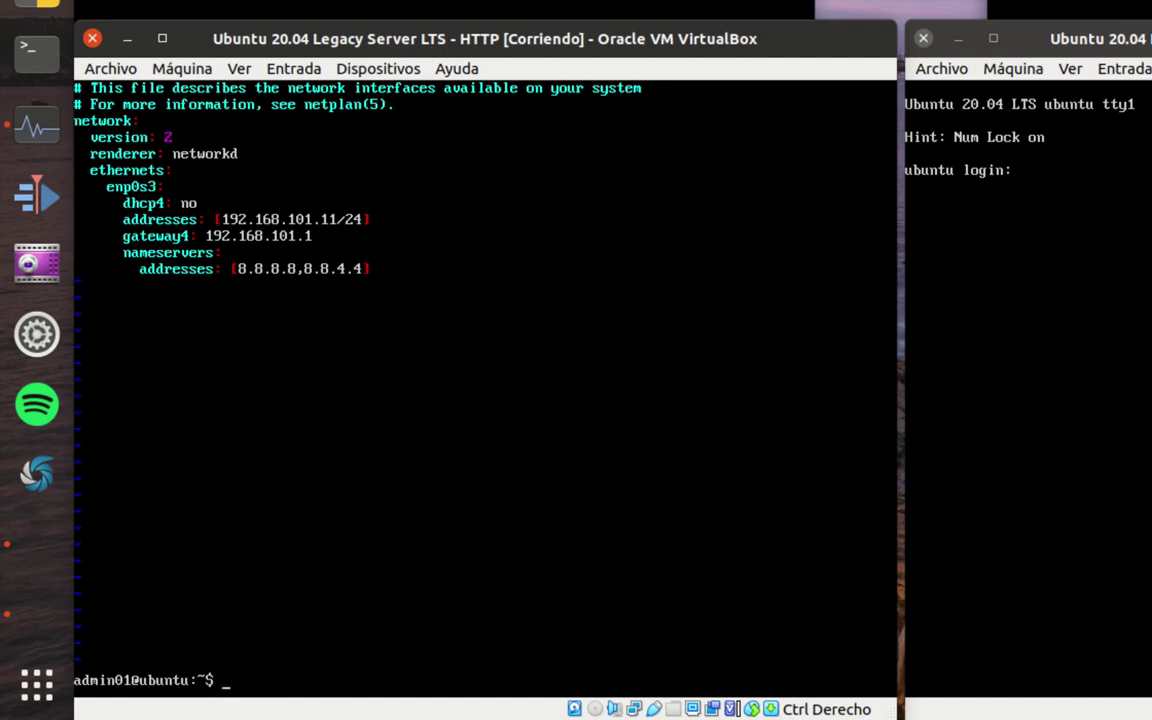
pyautogui.write('clear')
pyautogui.press('Return')
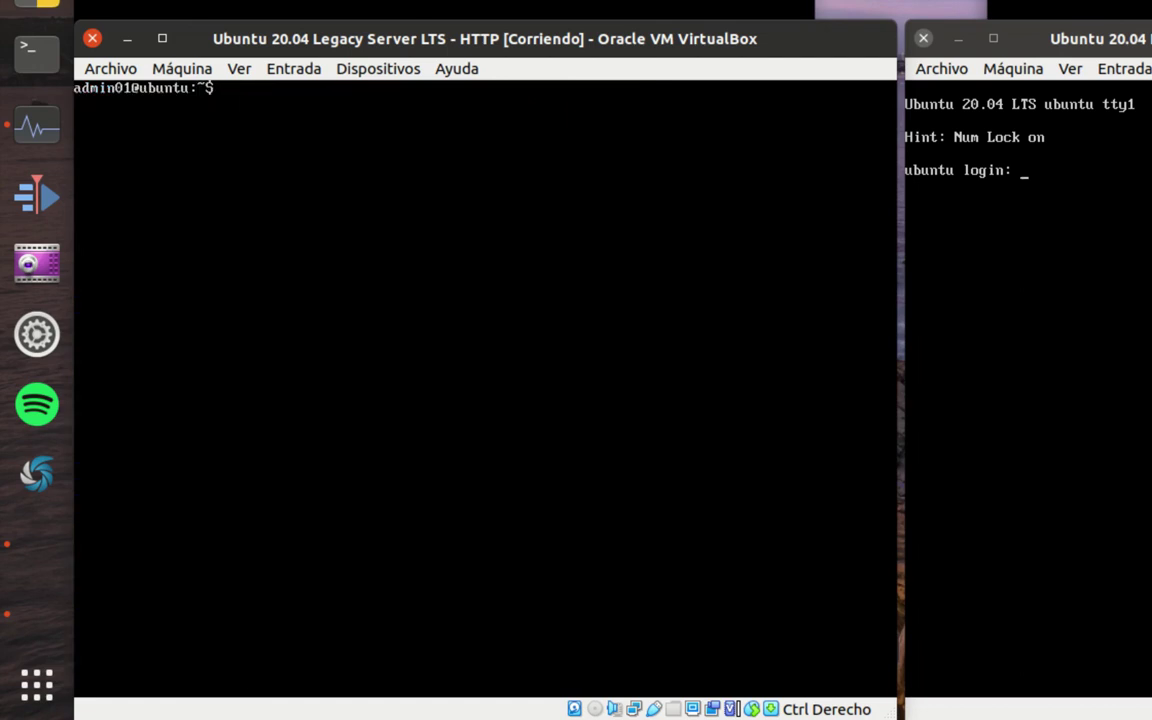
# - Check the HTTP server's interface addresses and its default route via 192.168.101.1
pyautogui.write('ip address')
pyautogui.press('Return')
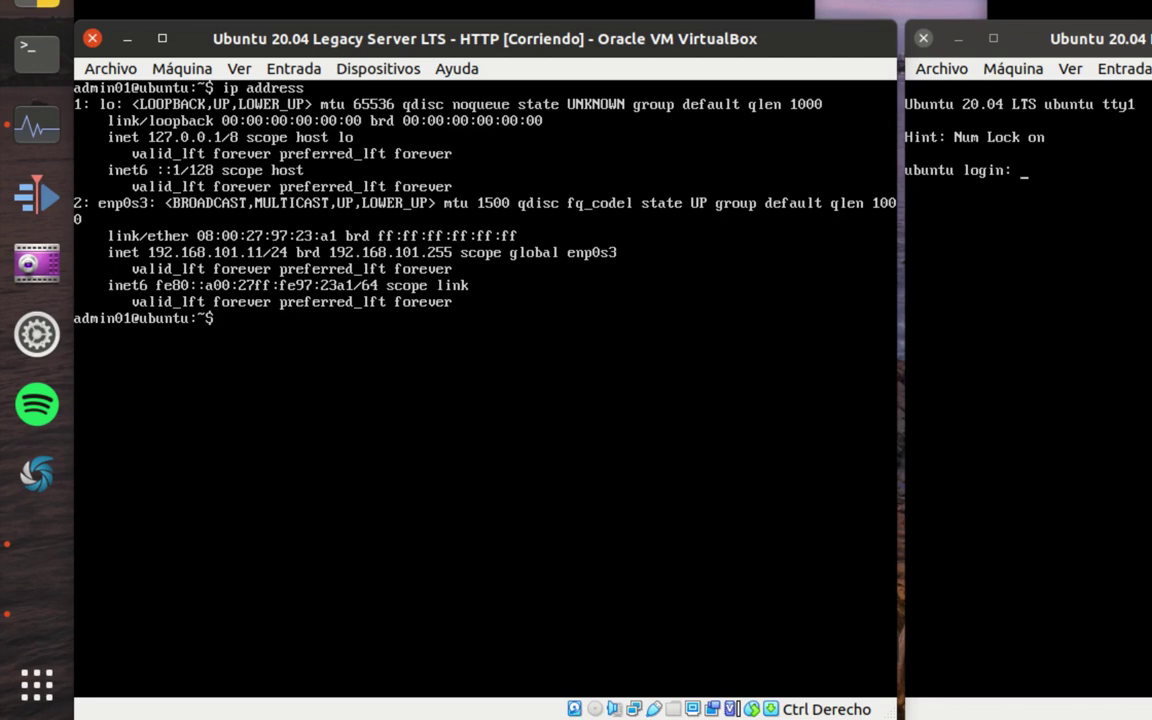
pyautogui.write('ip route')
pyautogui.press('Return')
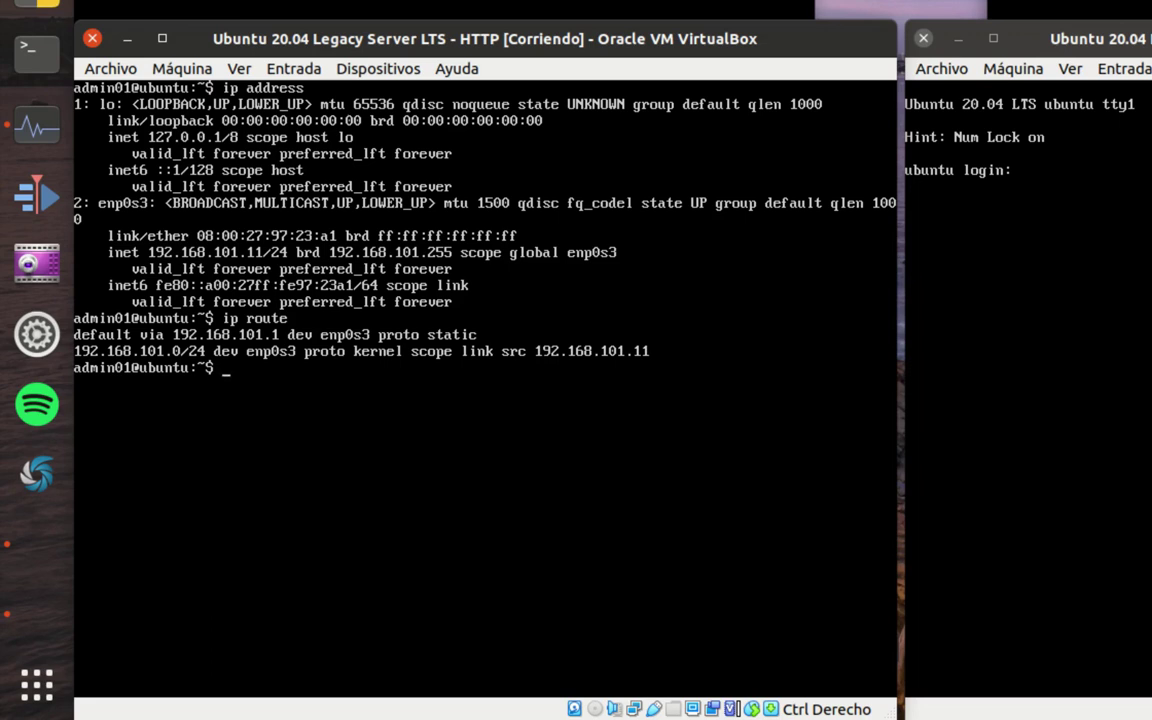
# - Show the DNS servers with systemd-resolve --status, then log out of the HTTP server
pyautogui.write('systemd-re')
pyautogui.press('Tab')
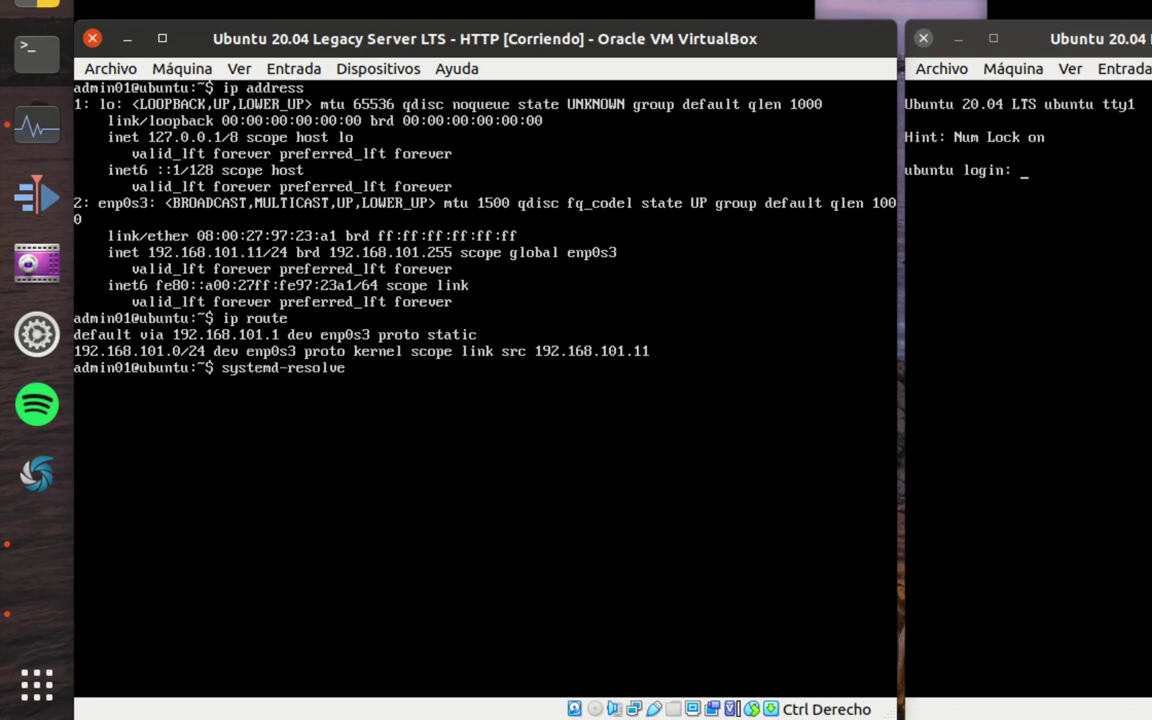
pyautogui.write('--status')
pyautogui.press('Return')
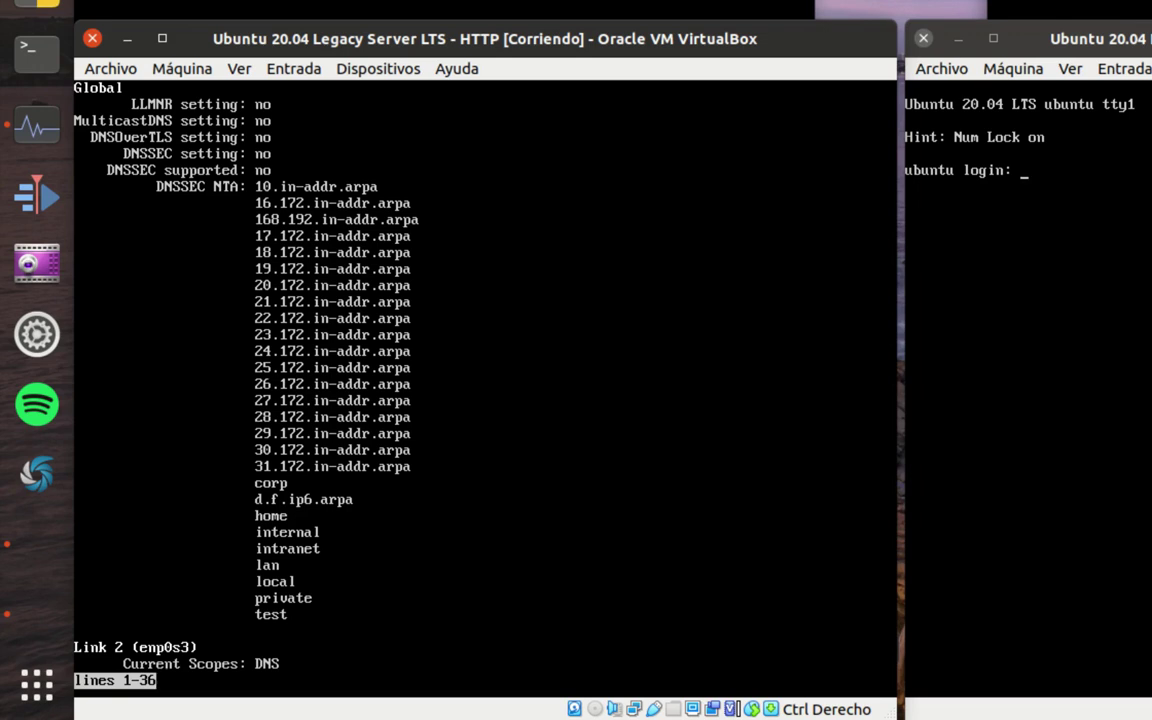
pyautogui.press('space')
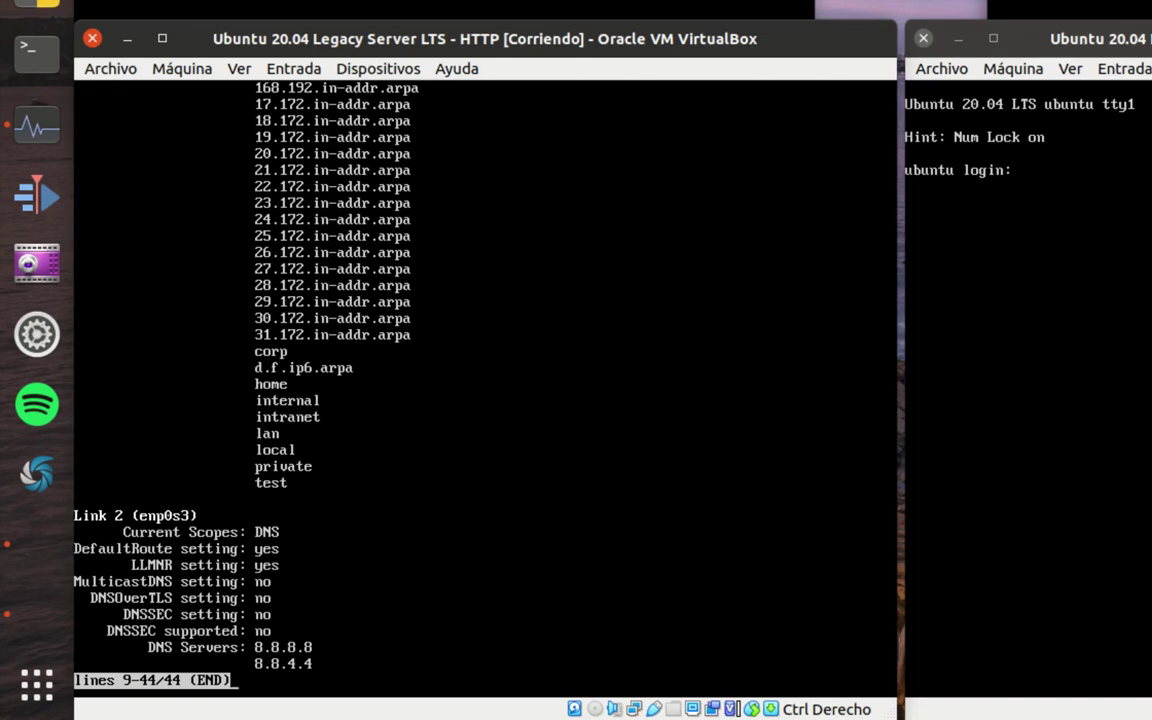
pyautogui.press('q')
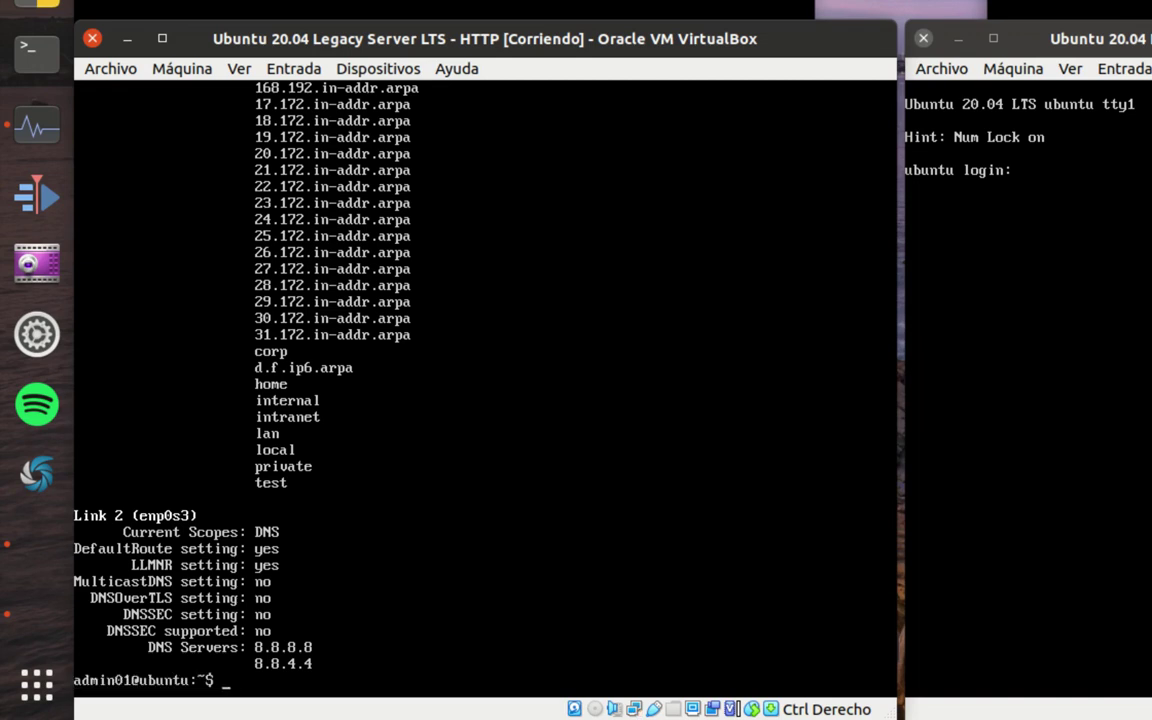
pyautogui.write('exit')
pyautogui.press('Return')
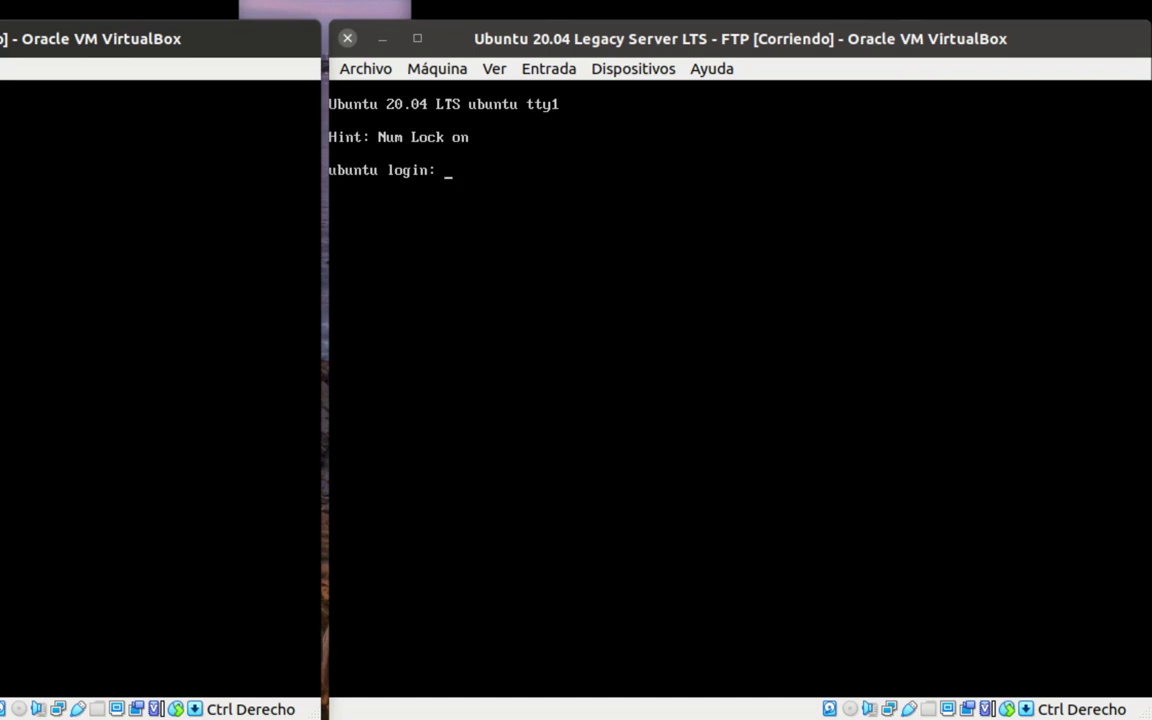
# - Log in to the FTP server console with the administrator username
pyautogui.hotkey('alt', 'Tab')
pyautogui.write('admin01')
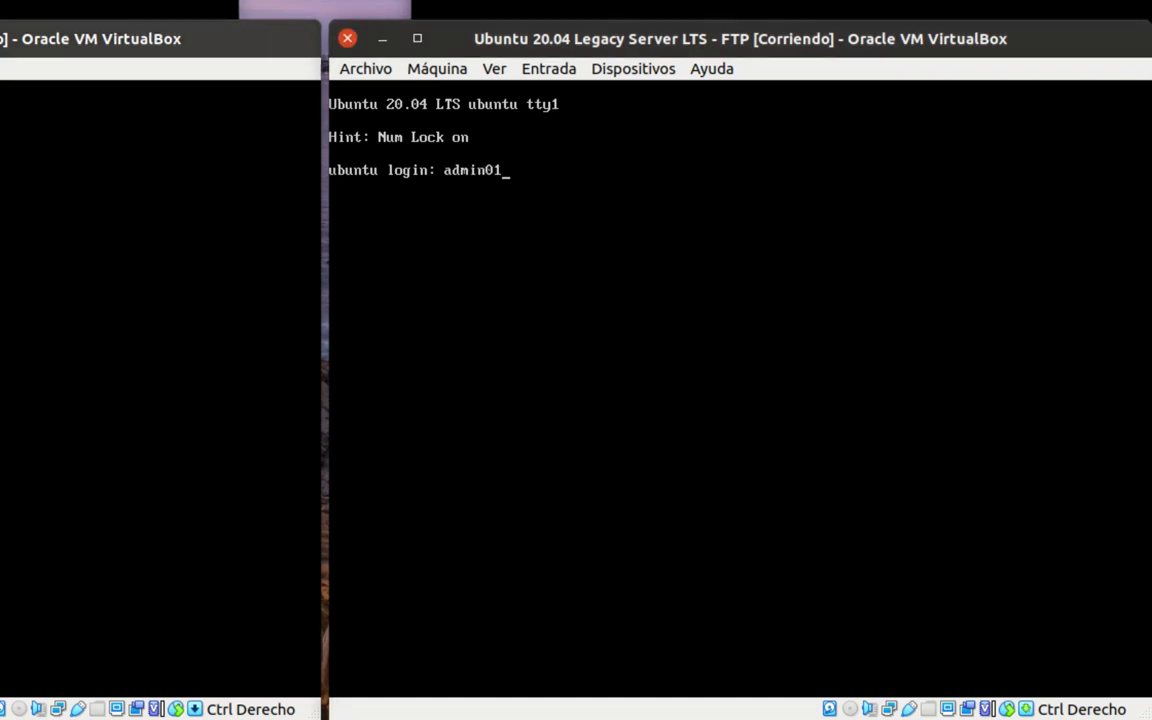
pyautogui.press('Return')
pyautogui.press('Return')
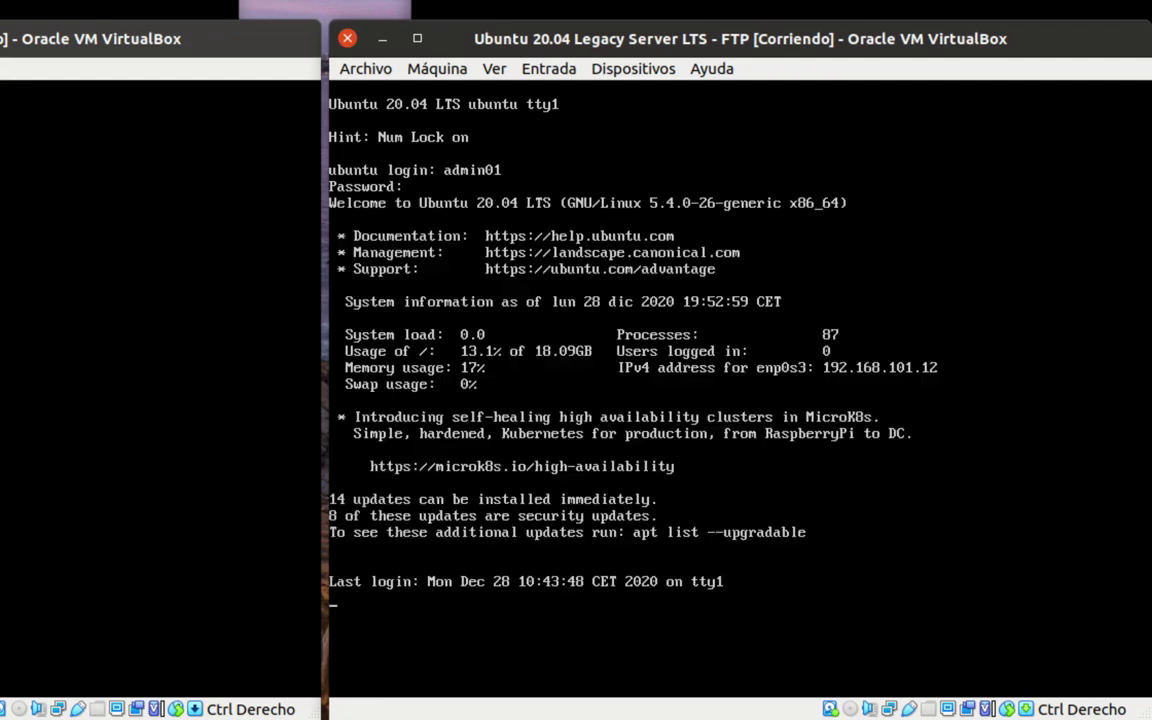
# - Print /etc/netplan/01-netcfg.yaml showing 192.168.101.12/24 and gateway 192.168.101.1, then clear the screen
pyautogui.write('cat /')
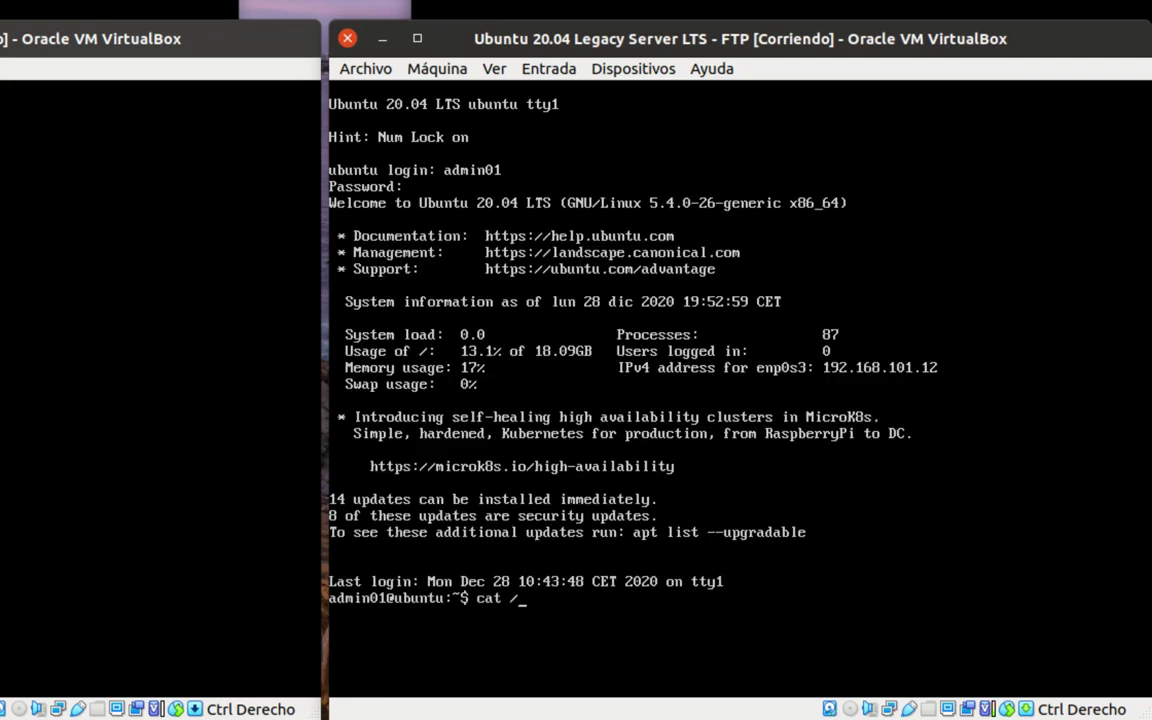
pyautogui.write('etc/netpl')
pyautogui.press('Tab')
pyautogui.press('Tab')
pyautogui.press('Return')
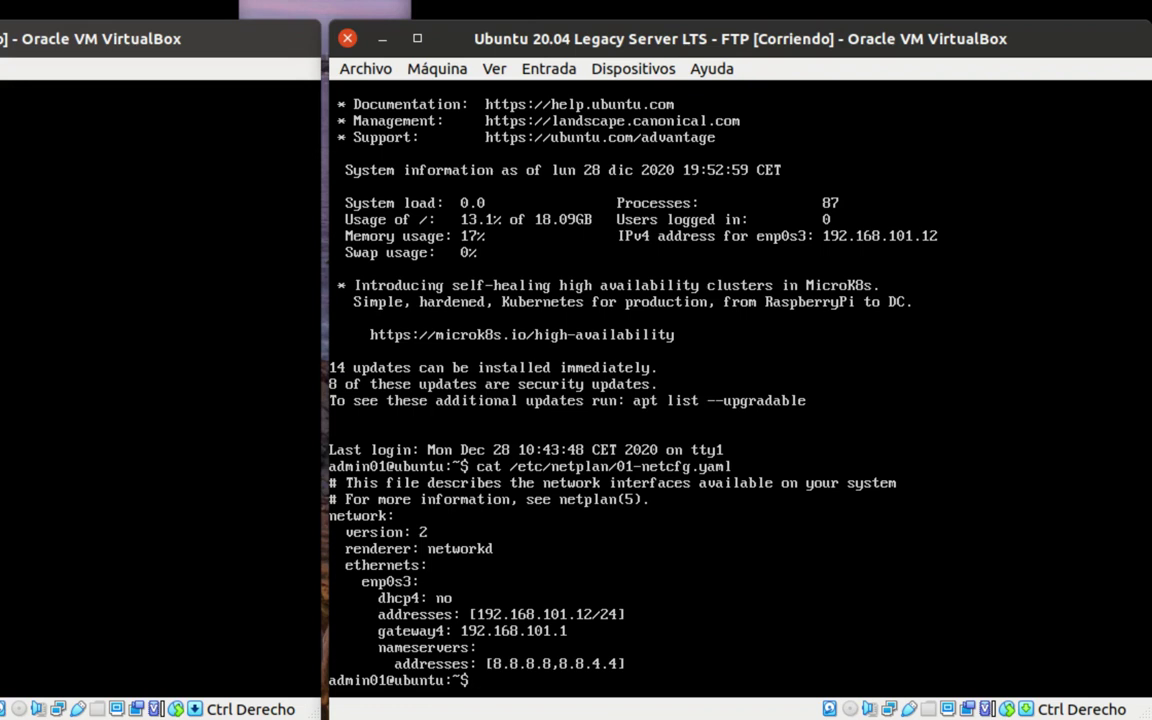
pyautogui.write('clear')
pyautogui.press('Return')
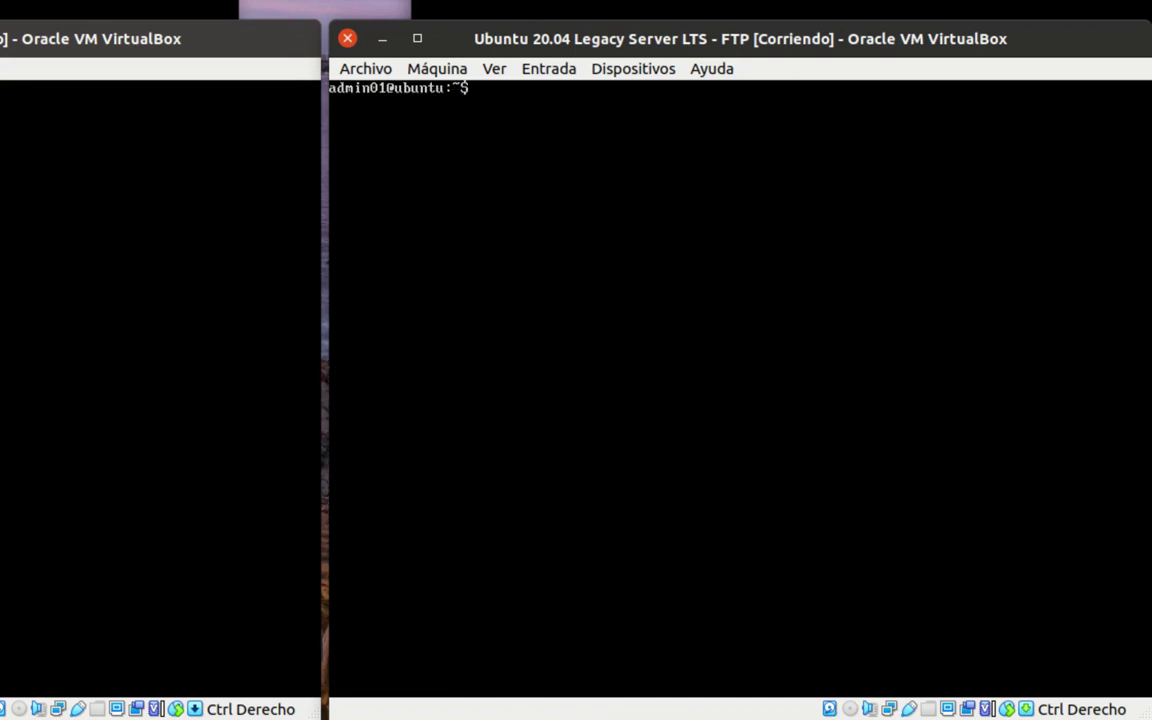
# - List the FTP server's interface addresses and routing table
pyautogui.write('ip address')
pyautogui.press('Return')
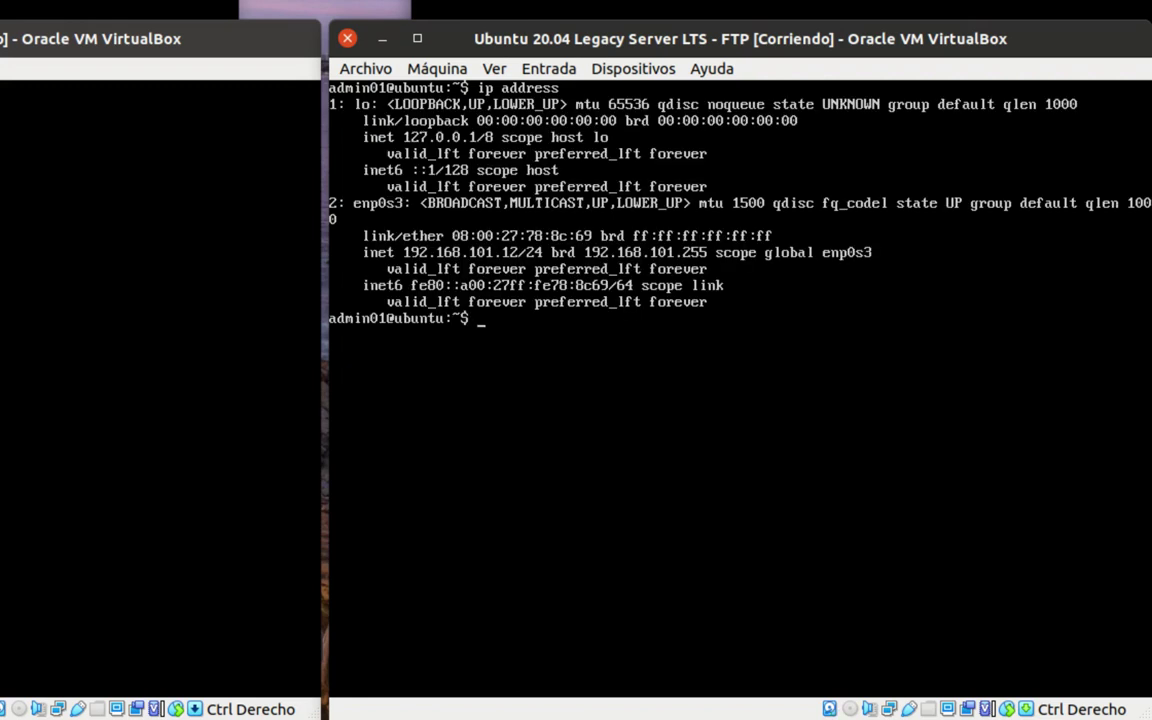
pyautogui.write('ip route')
pyautogui.press('Return')
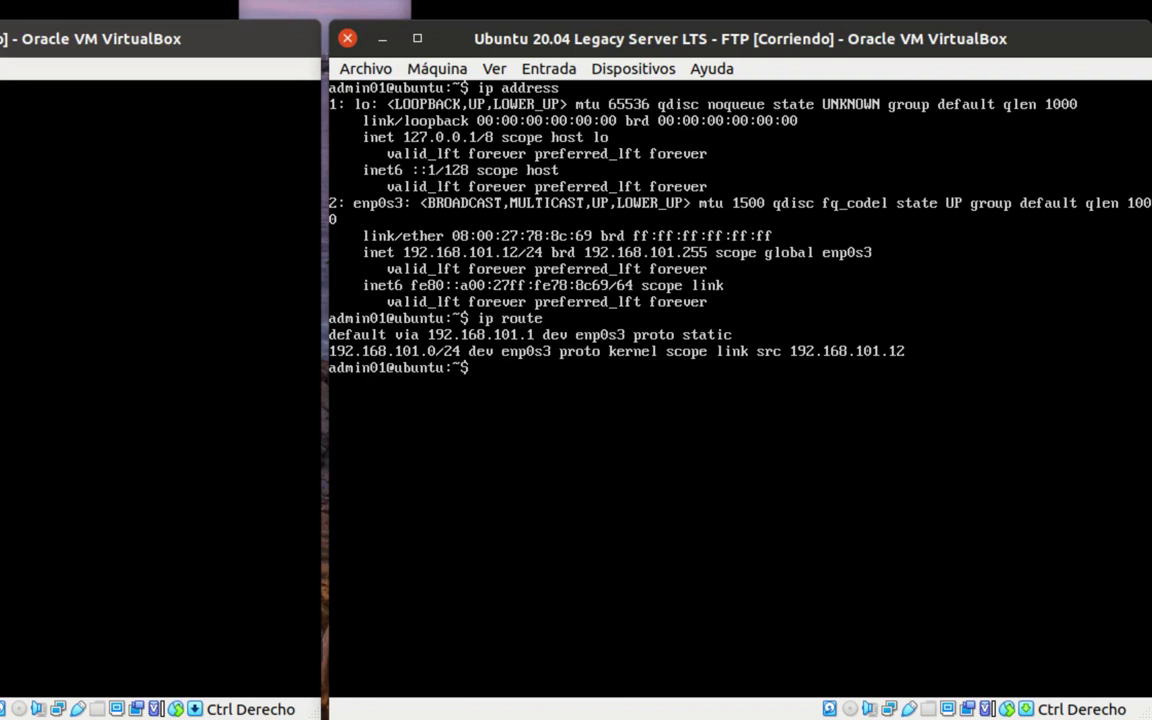
# - Check DNS servers with systemd-resolve --status, clear the screen, and log out of the FTP server
pyautogui.write('systemd-resolve ')
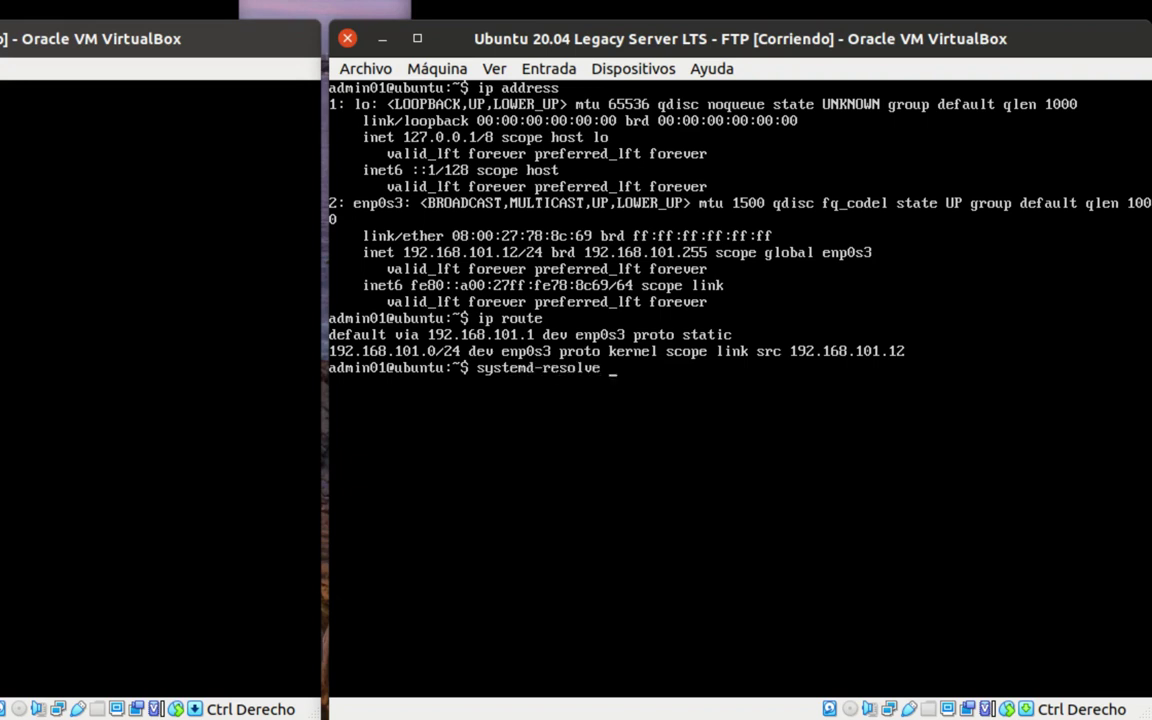
pyautogui.write('--stats')
pyautogui.press('BackSpace')
pyautogui.write('us')
pyautogui.press('Return')
pyautogui.press('space')
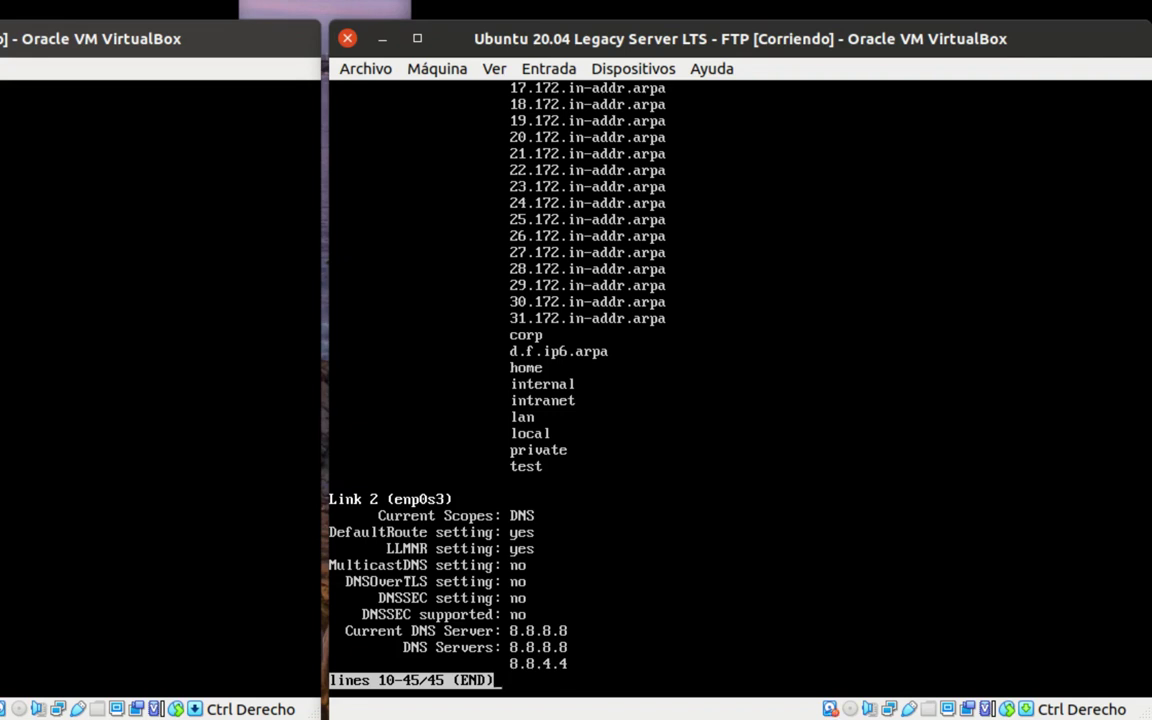
pyautogui.write('q')
pyautogui.write('clear')
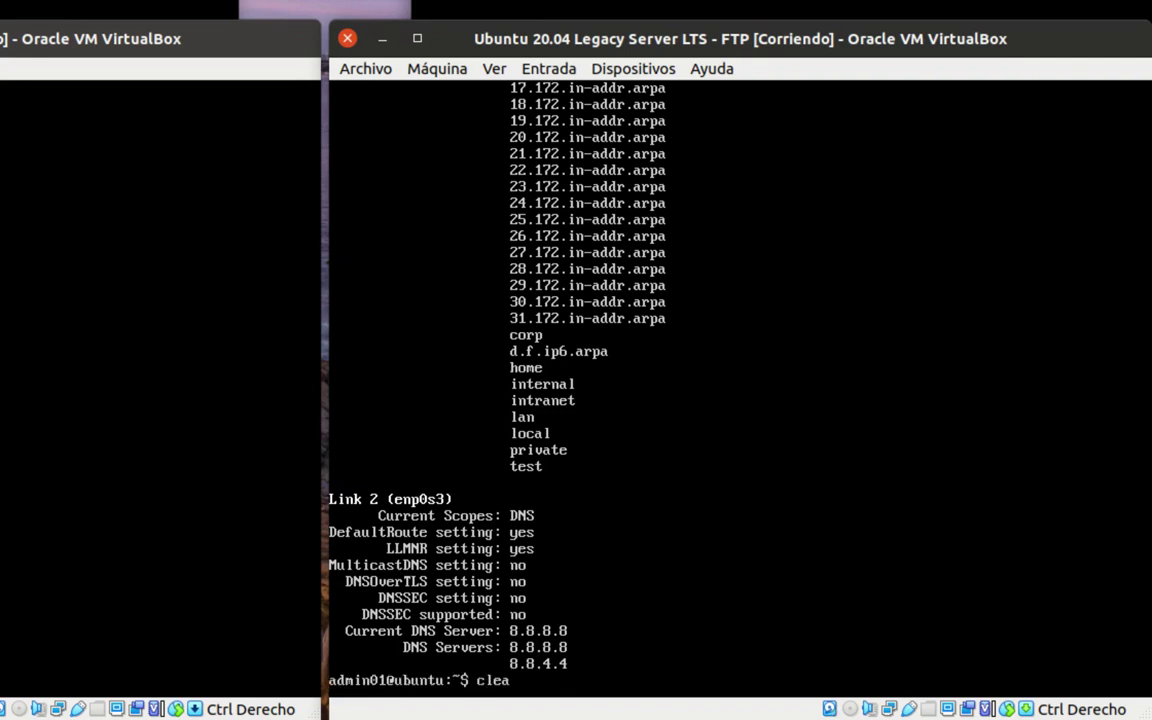
pyautogui.press('Return')
pyautogui.write('exit')
pyautogui.press('Return')
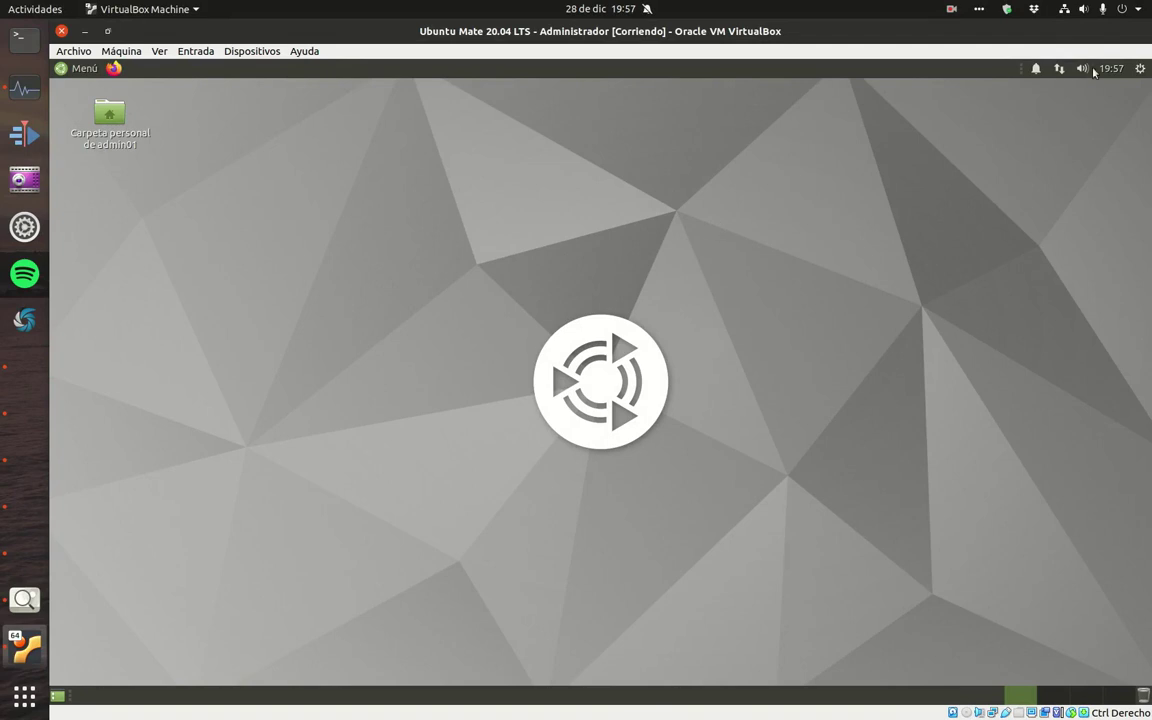
# - Check Administrador's connection information: 192.168.100.100, gateway 192.168.100.1, DNS 8.8.8.8
pyautogui.click(1059, 68)
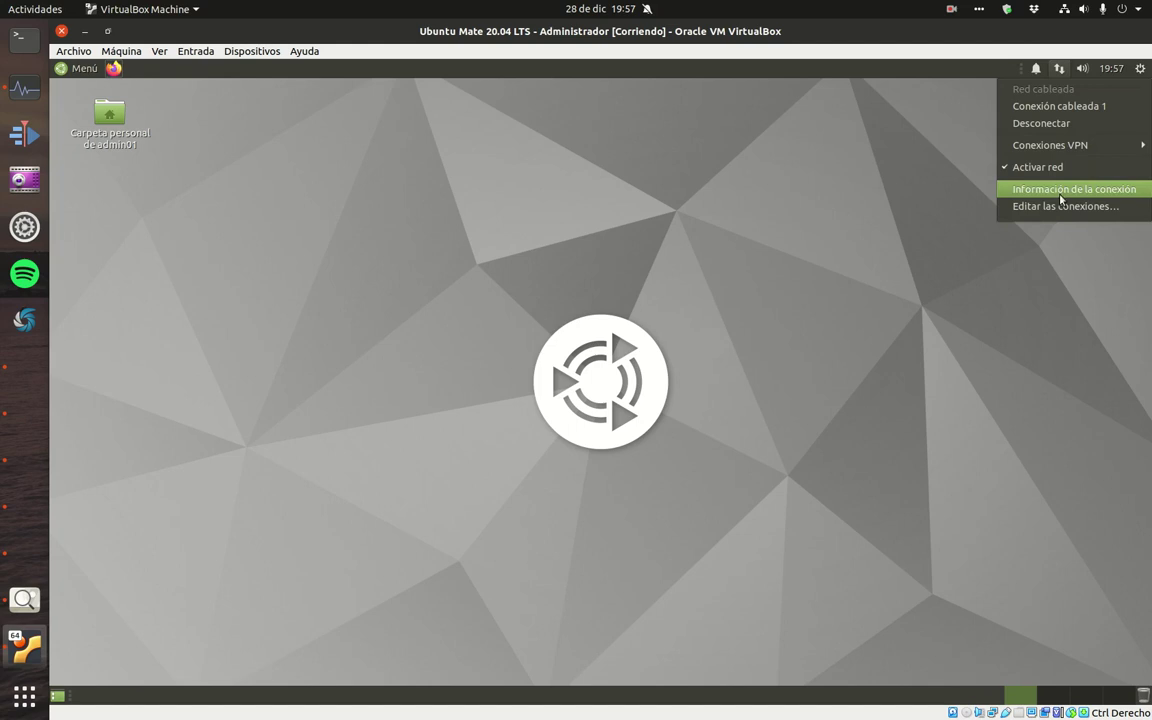
pyautogui.click(1050, 188)
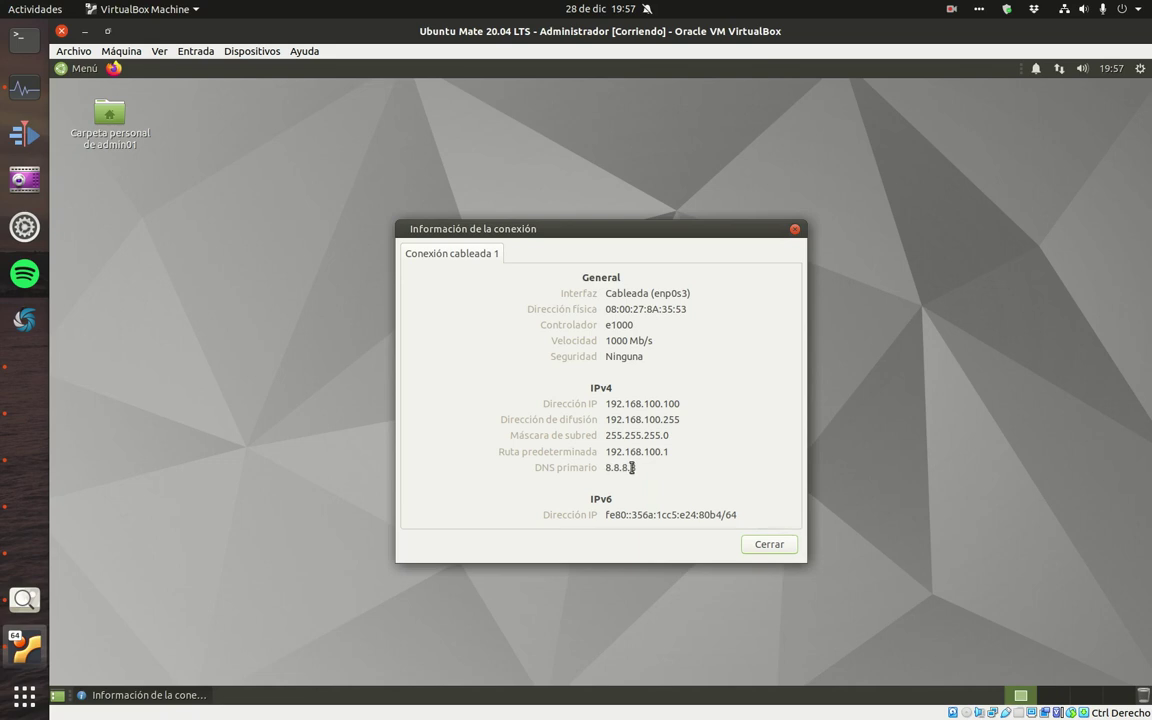
pyautogui.click(788, 546)
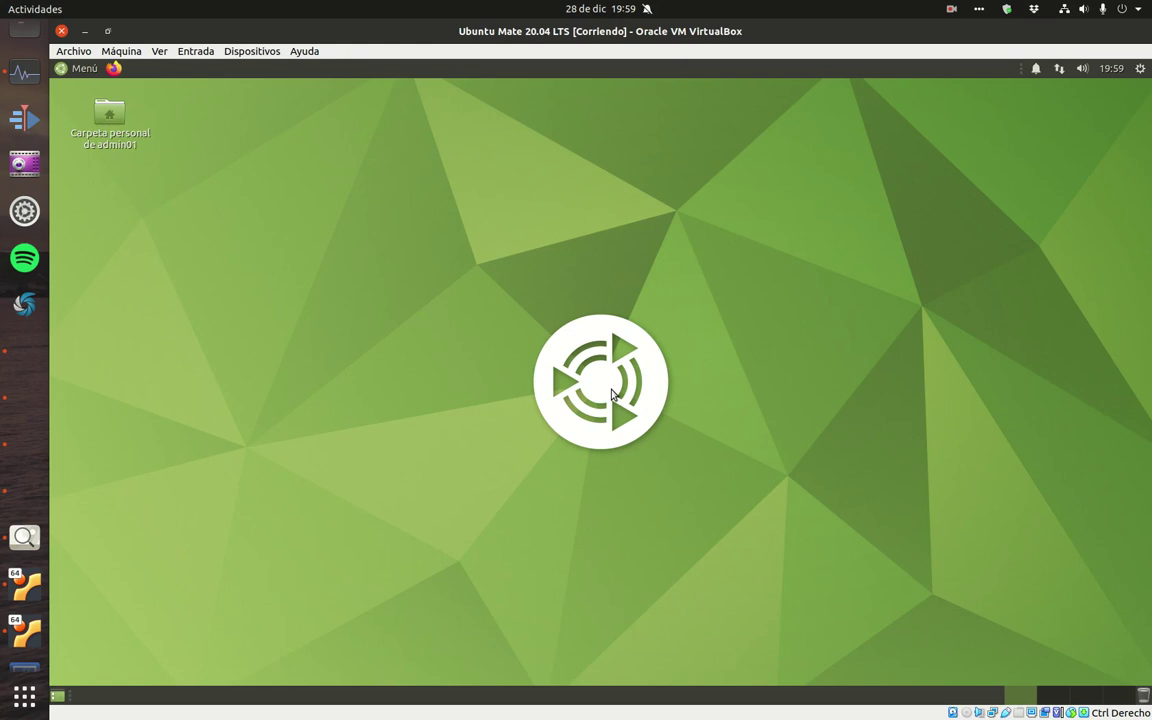
# - Check the Ubuntu Mate desktop's connection information: 192.168.100.101 with gateway 192.168.100.1
pyautogui.click(1059, 68)
pyautogui.click(1055, 191)
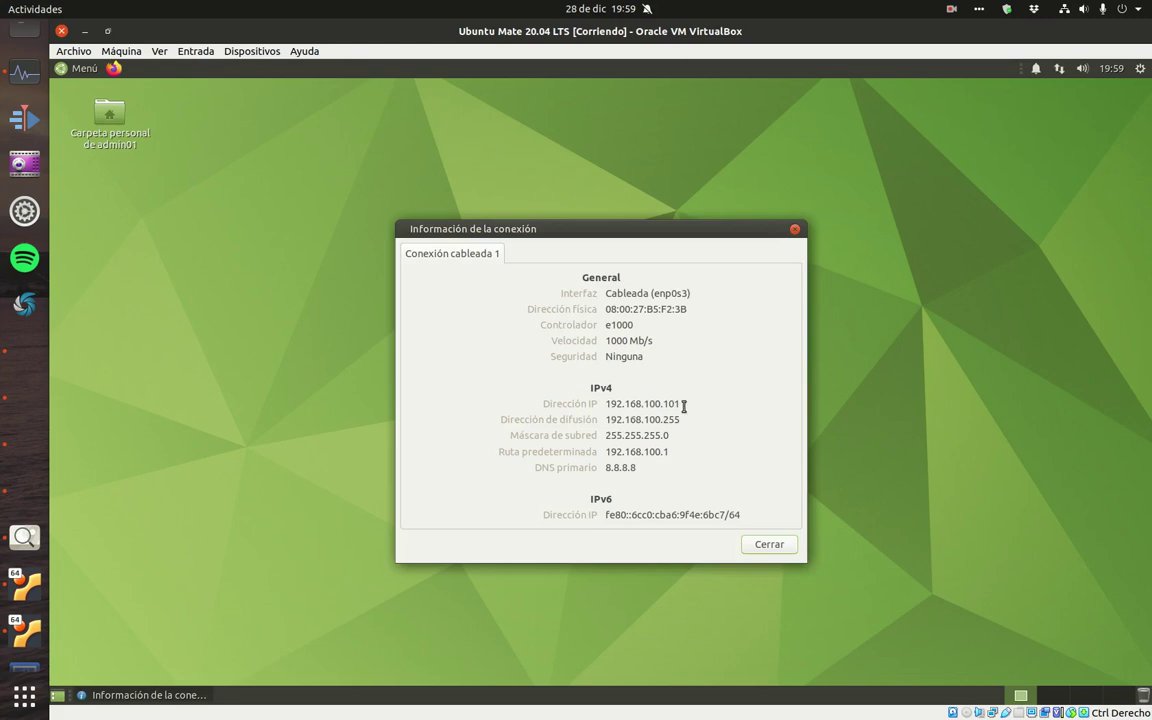
pyautogui.moveTo(643, 452); pyautogui.dragTo(600, 467)
pyautogui.click(767, 545)
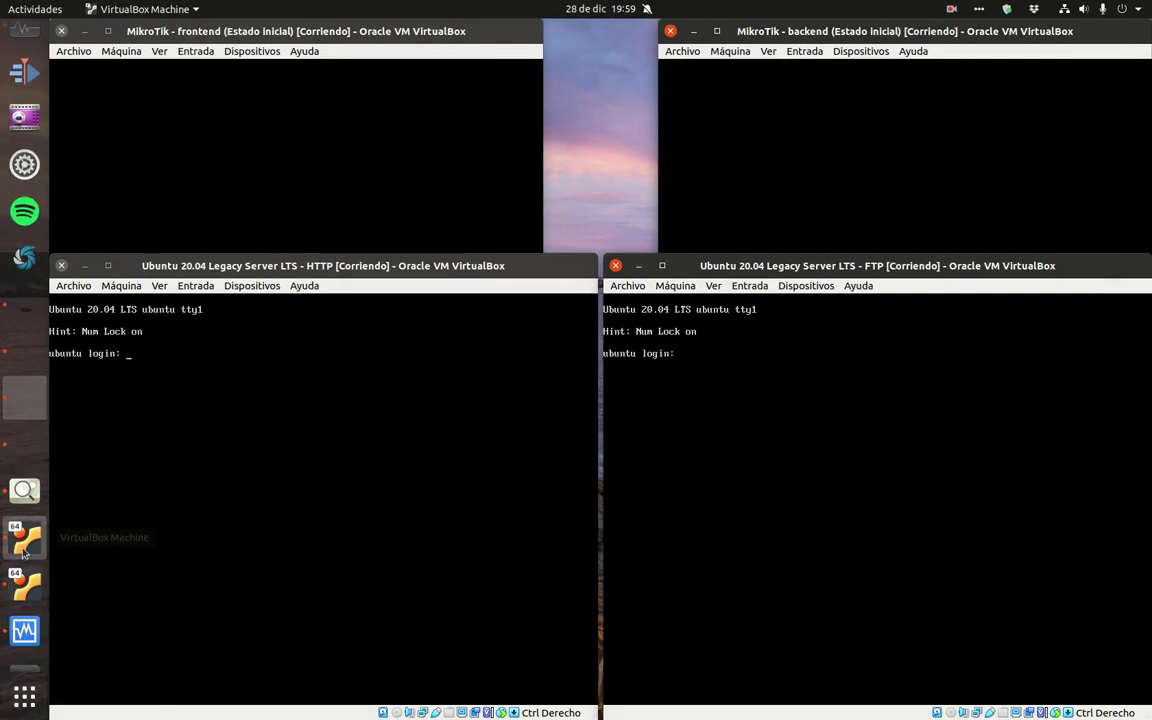
# - Launch Firefox on the administrator desktop and browse to 192.168.100.1
pyautogui.click(24, 544)
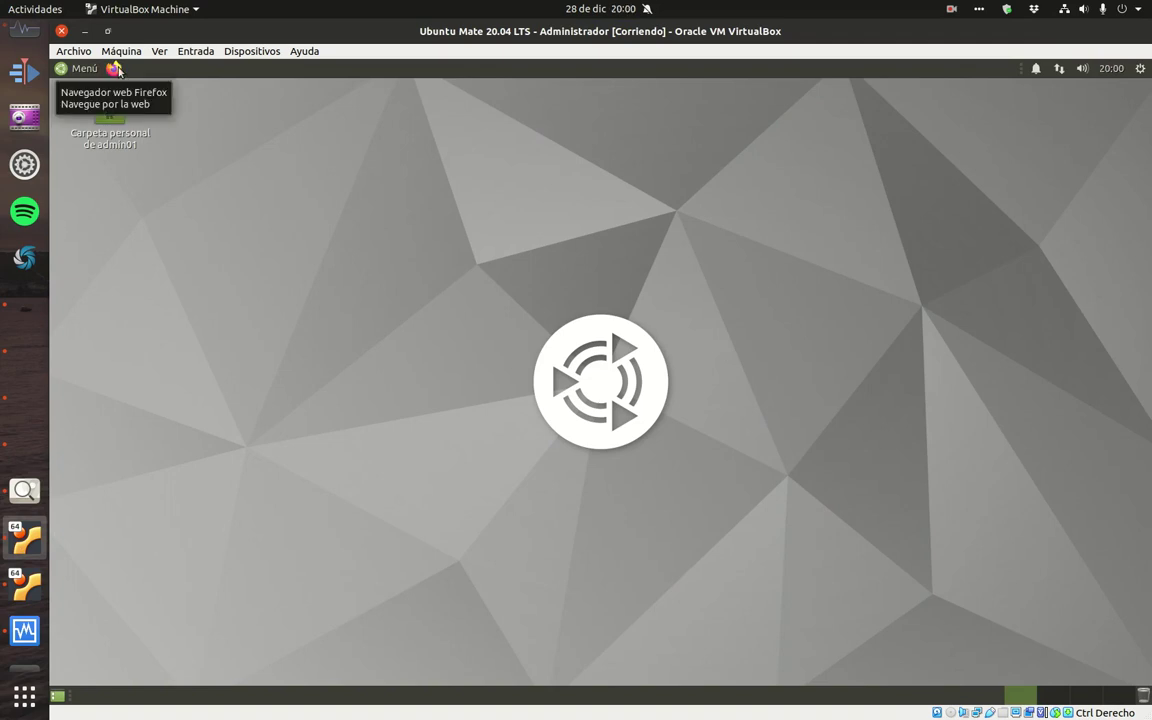
pyautogui.click(115, 68)
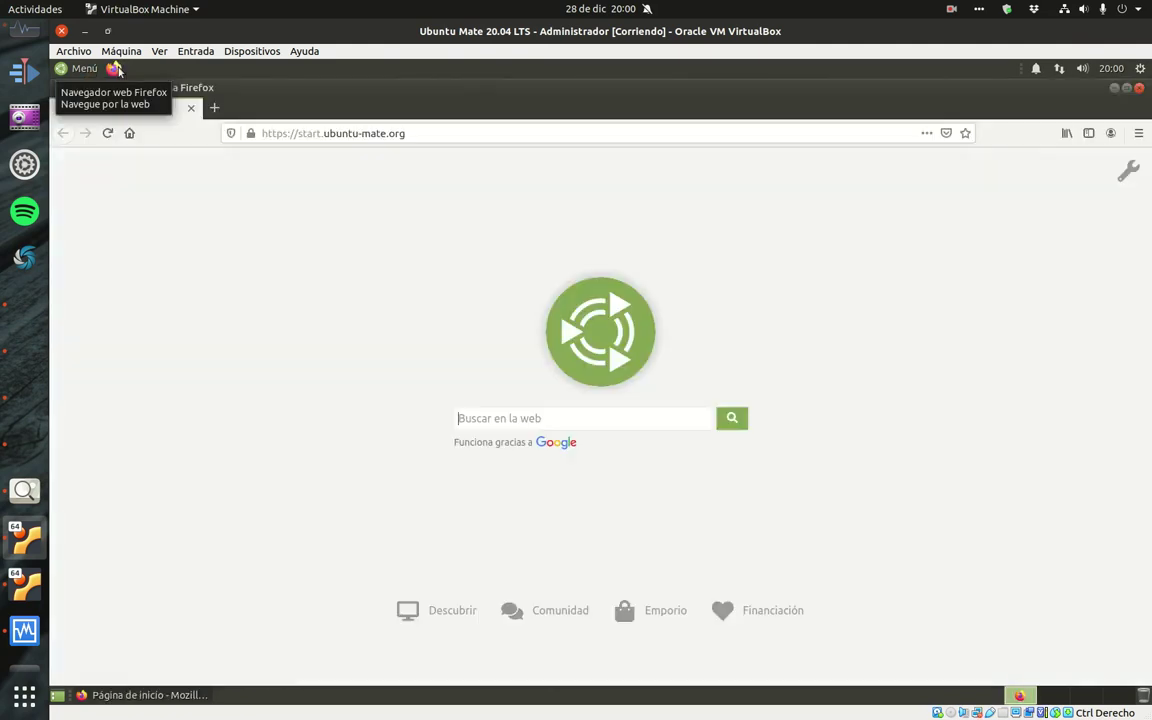
pyautogui.click(330, 132)
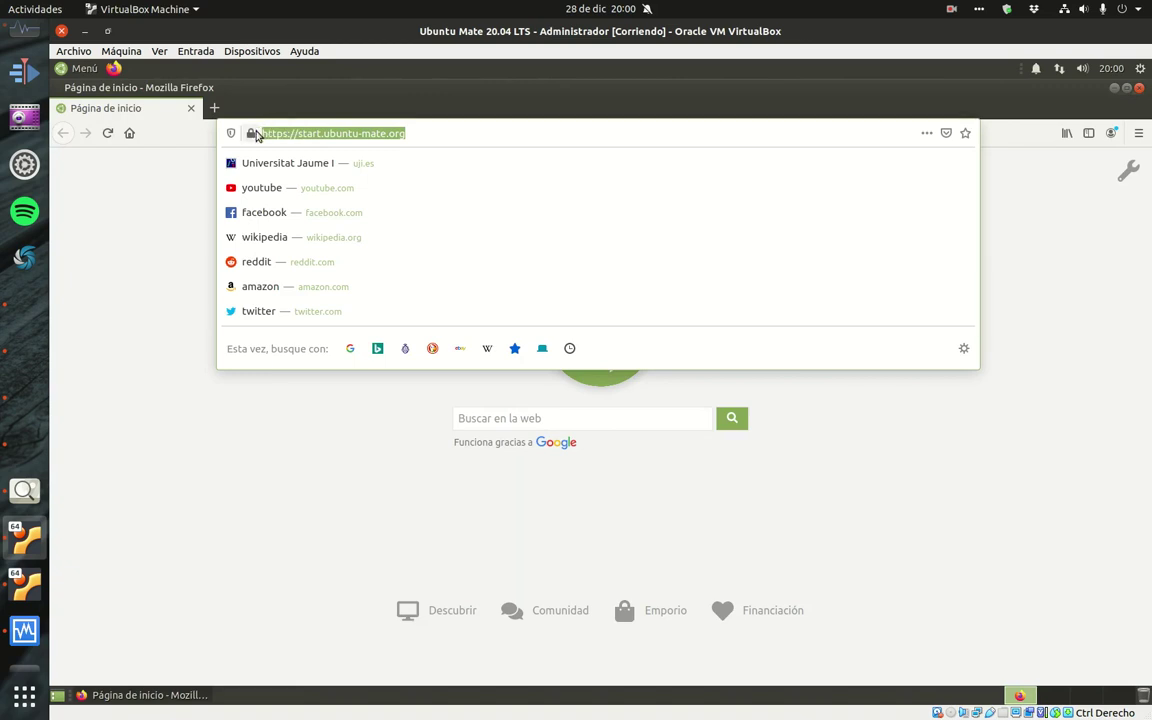
pyautogui.write('192.')
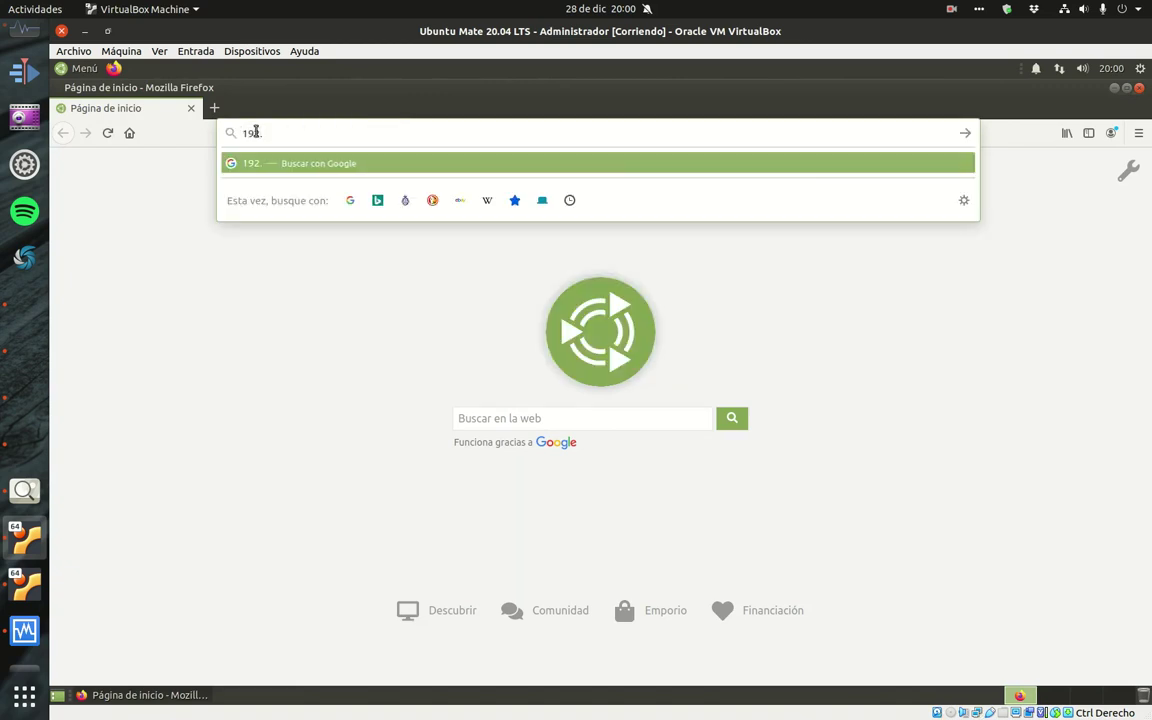
pyautogui.write('168.1')
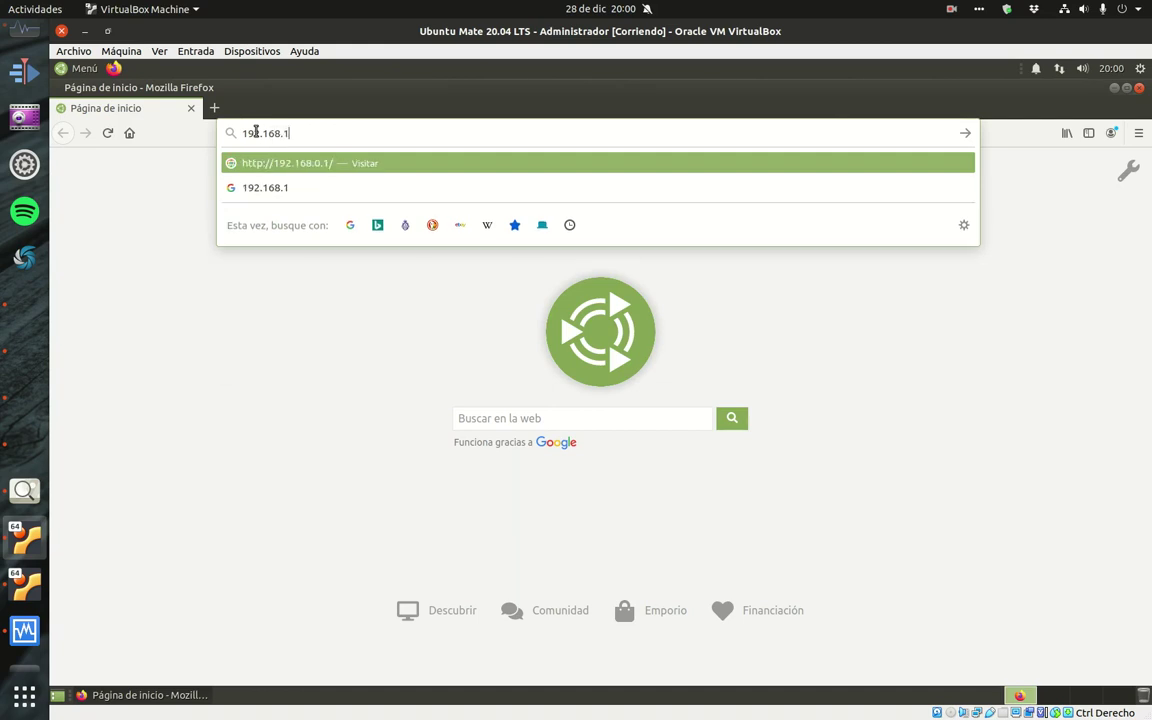
pyautogui.write('00.1')
pyautogui.press('Return')
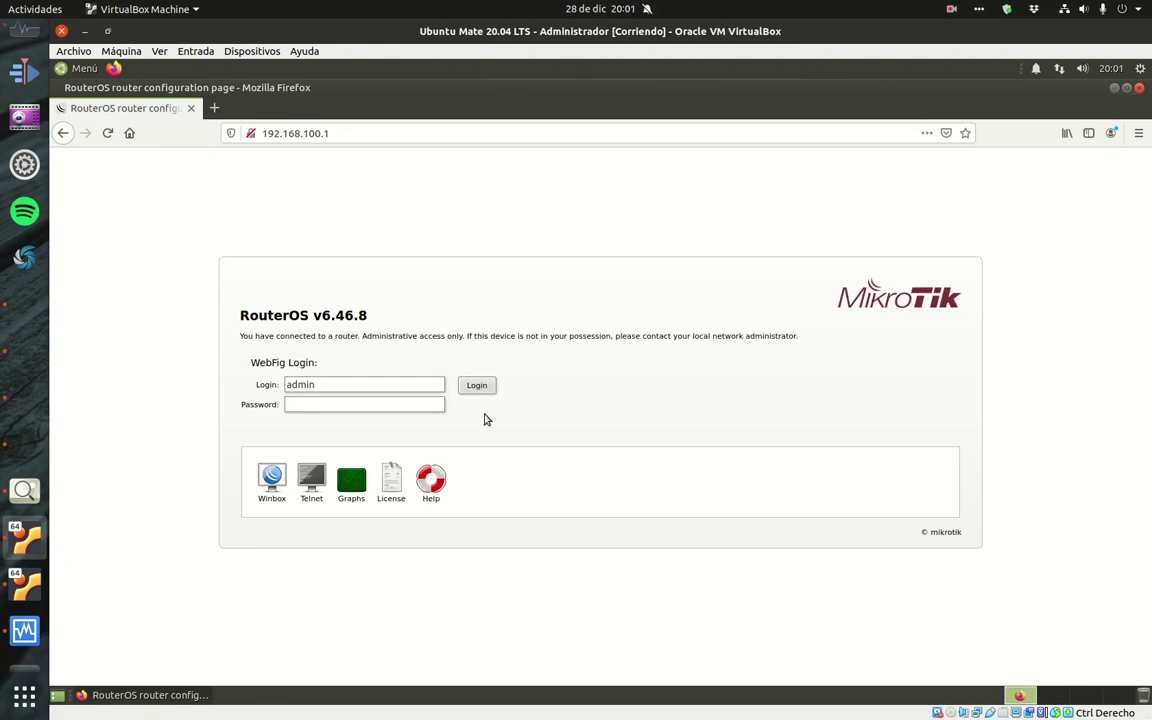
# - Re-enter 192.168.100.1 in the address bar to reload the router login page
pyautogui.click(342, 132)
pyautogui.press('Right')
pyautogui.press('Left')
pyautogui.press('Left')
pyautogui.press('BackSpace')
pyautogui.write('1')
pyautogui.press('Return')
# - Log in to WebFig with the router password, decline saving it, and view Quick Set
pyautogui.click(327, 405)
pyautogui.write('••••••')
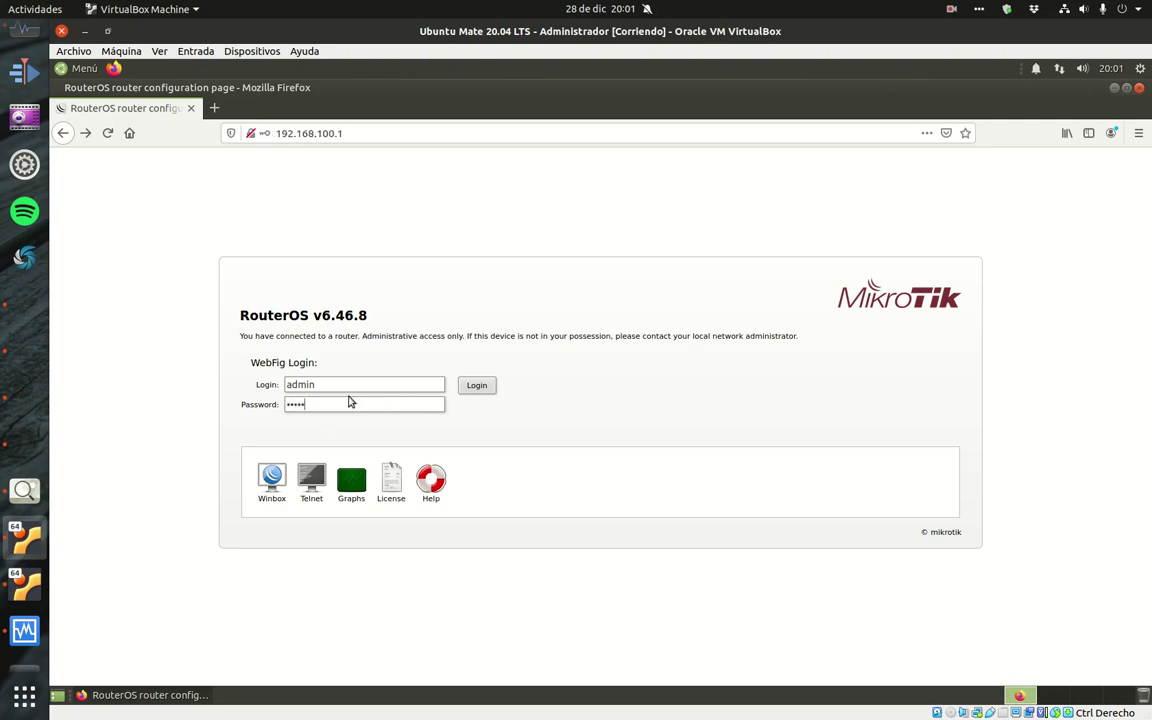
pyautogui.press('Return')
pyautogui.click(383, 272)
pyautogui.click(383, 272)
pyautogui.click(324, 276)
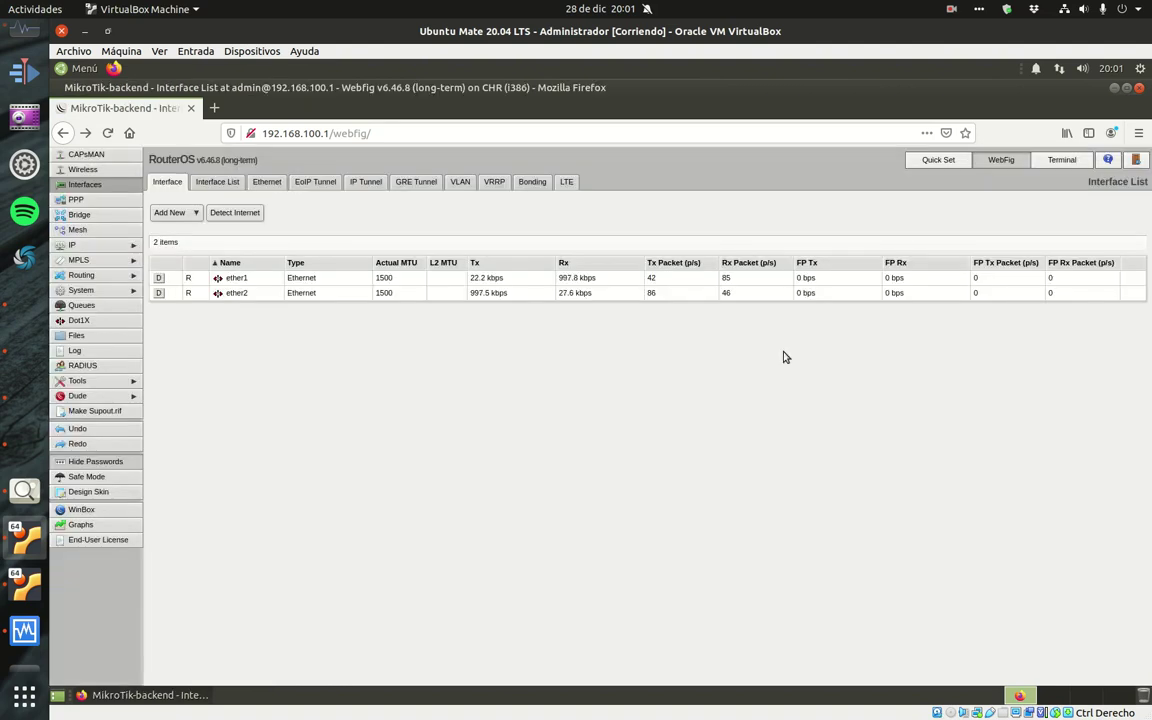
pyautogui.click(936, 162)
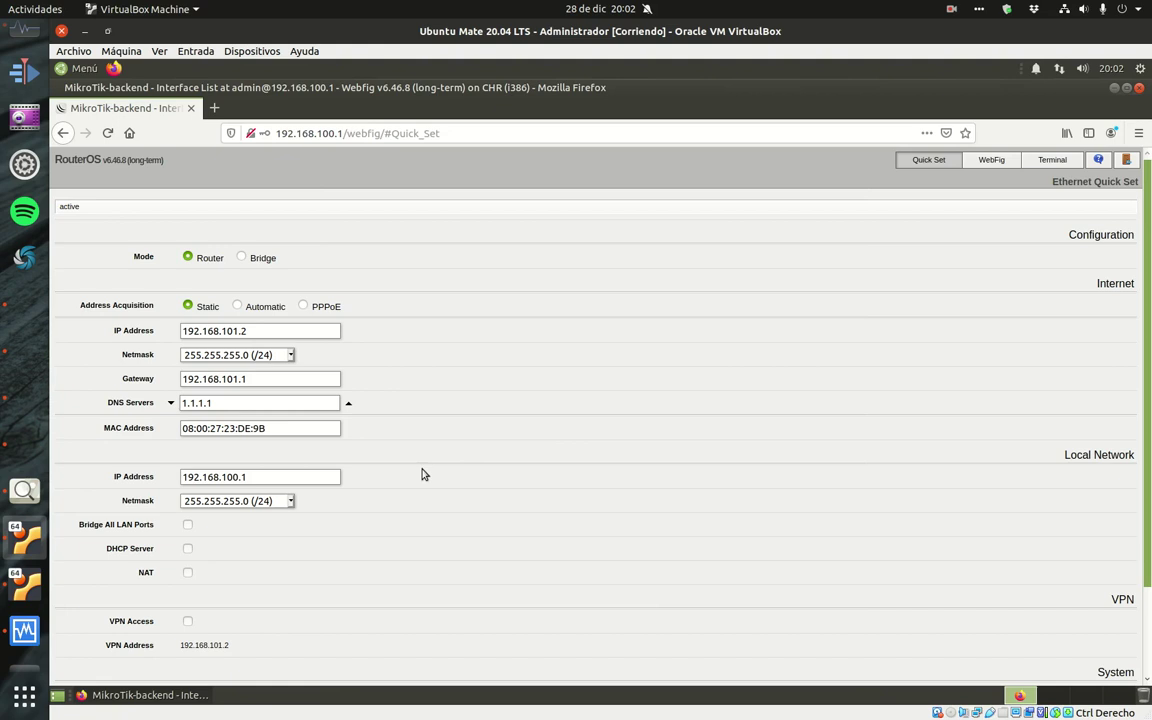
# - Return to WebFig, dismiss the save-password prompt and log in as admin
pyautogui.click(1000, 163)
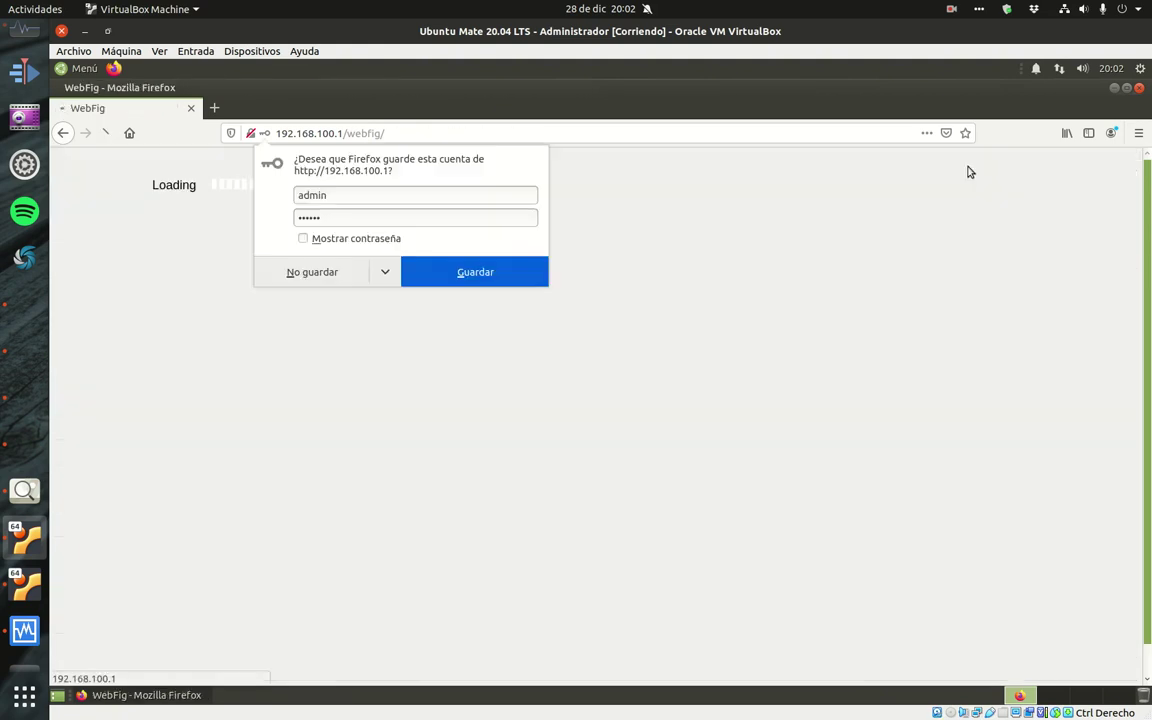
pyautogui.click(233, 226)
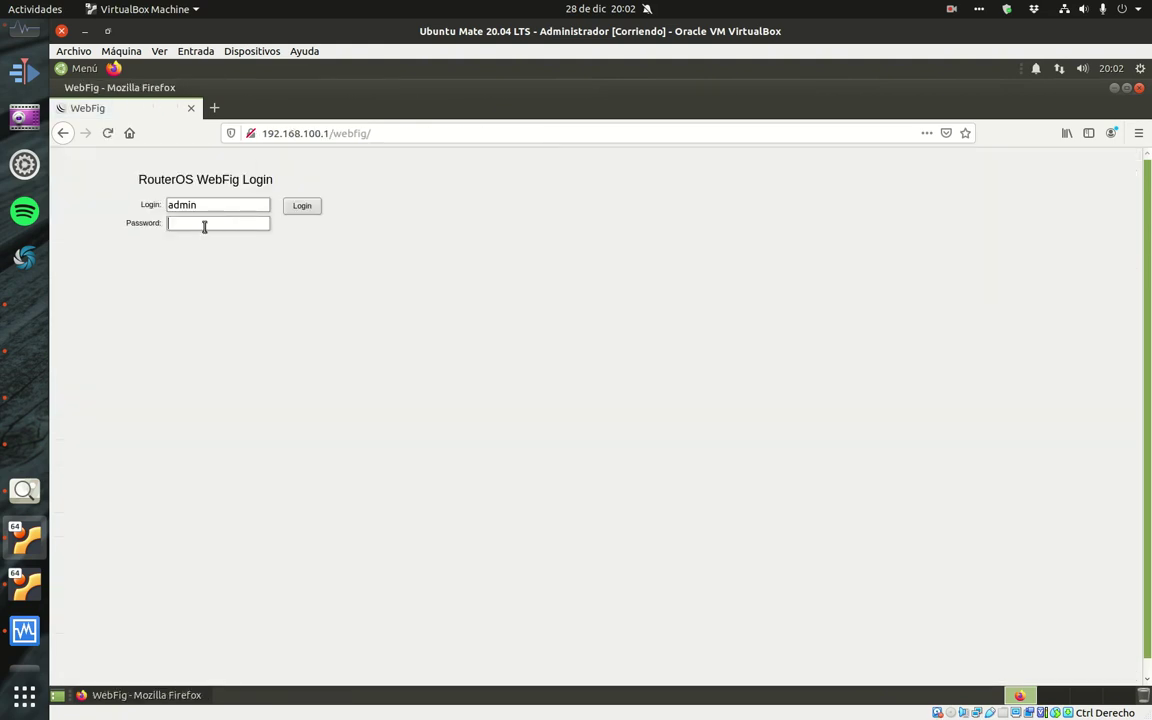
pyautogui.write('admin')
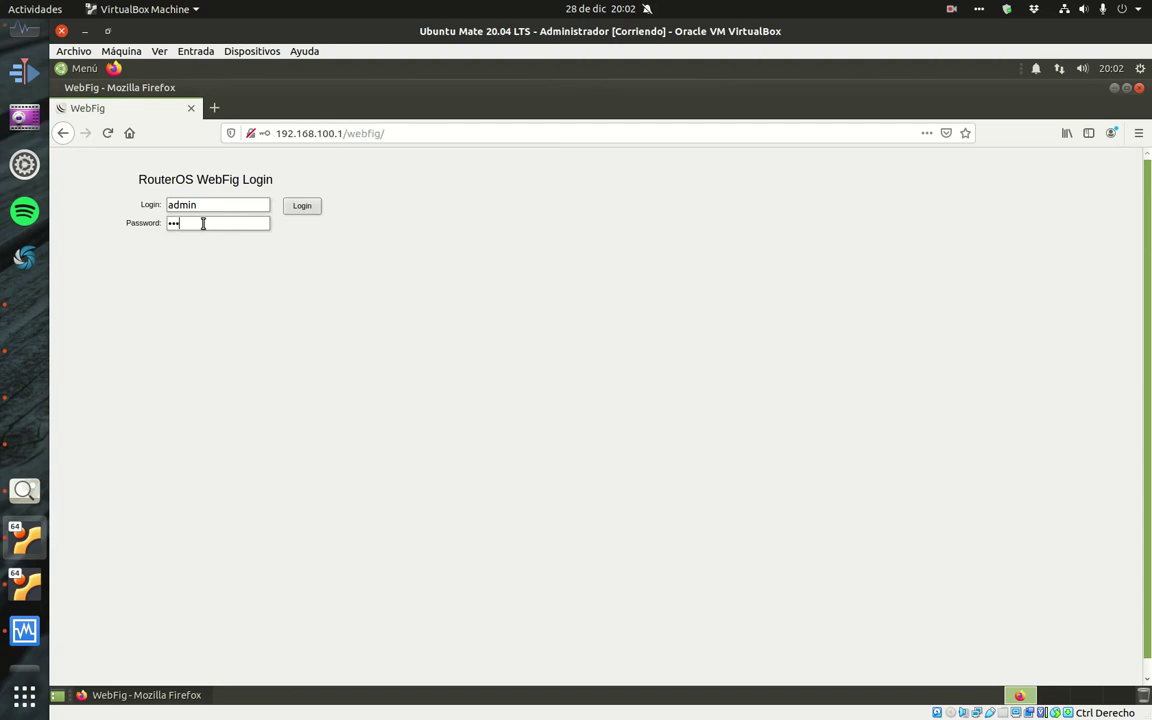
pyautogui.press('Return')
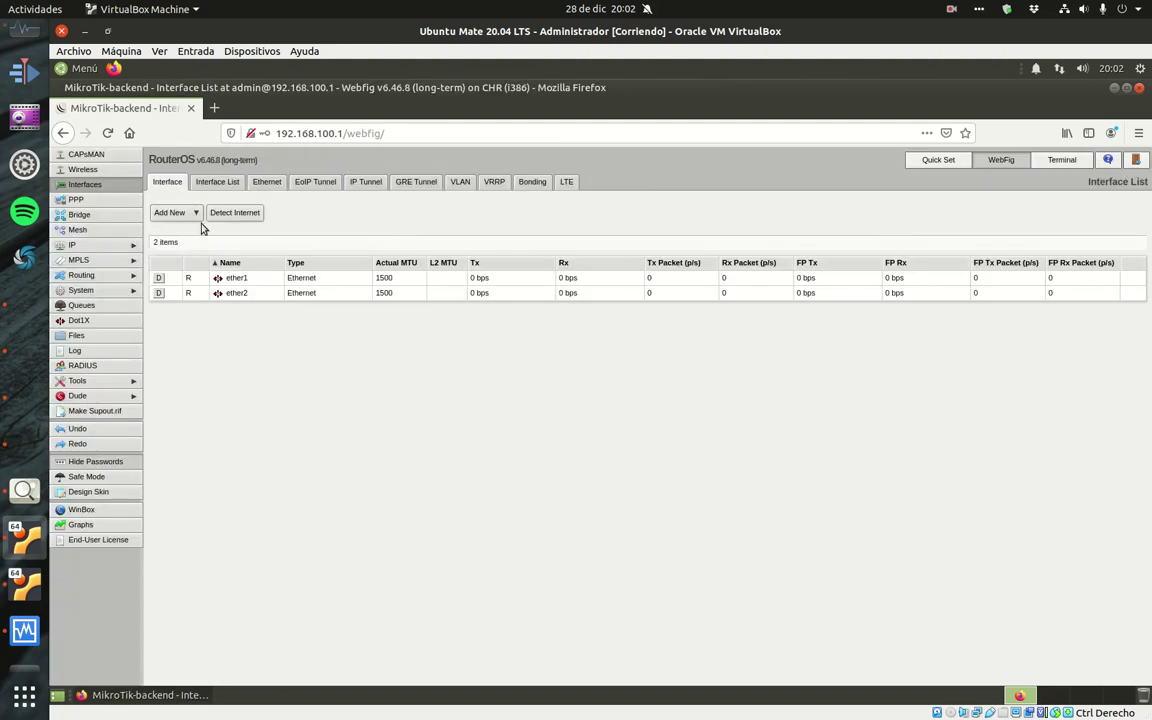
# - Review IP Addresses, DNS 1.1.1.1, Routes, and the empty Firewall filter and NAT rules
pyautogui.click(90, 244)
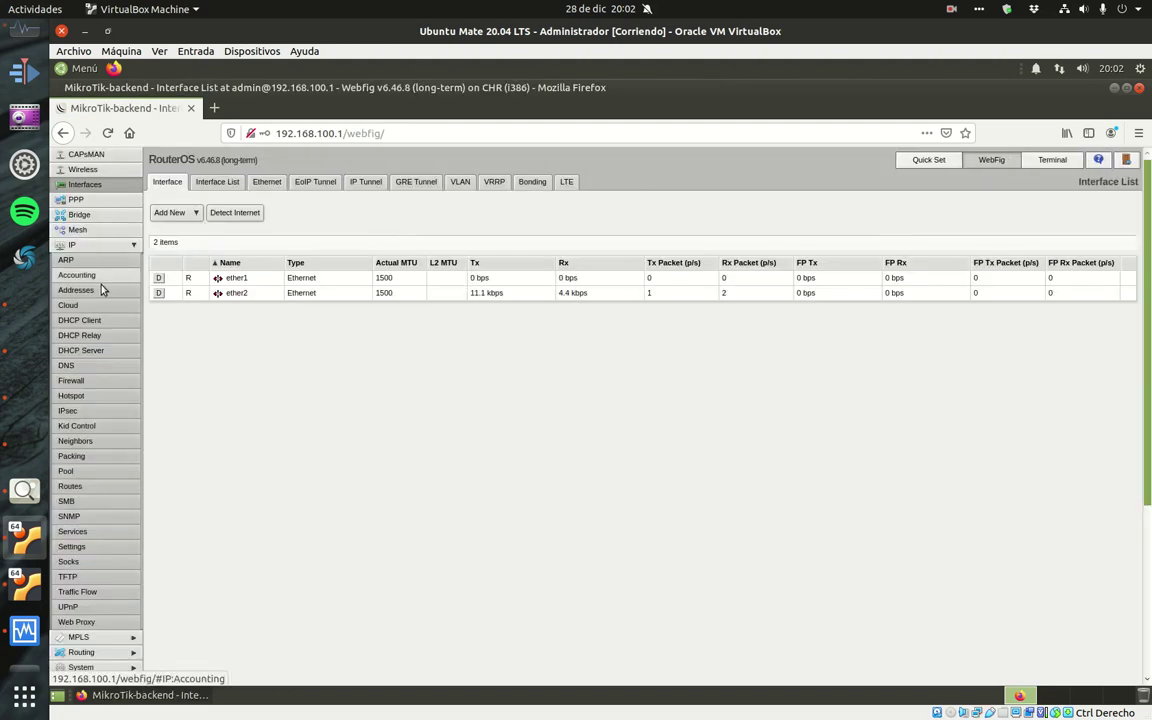
pyautogui.click(101, 289)
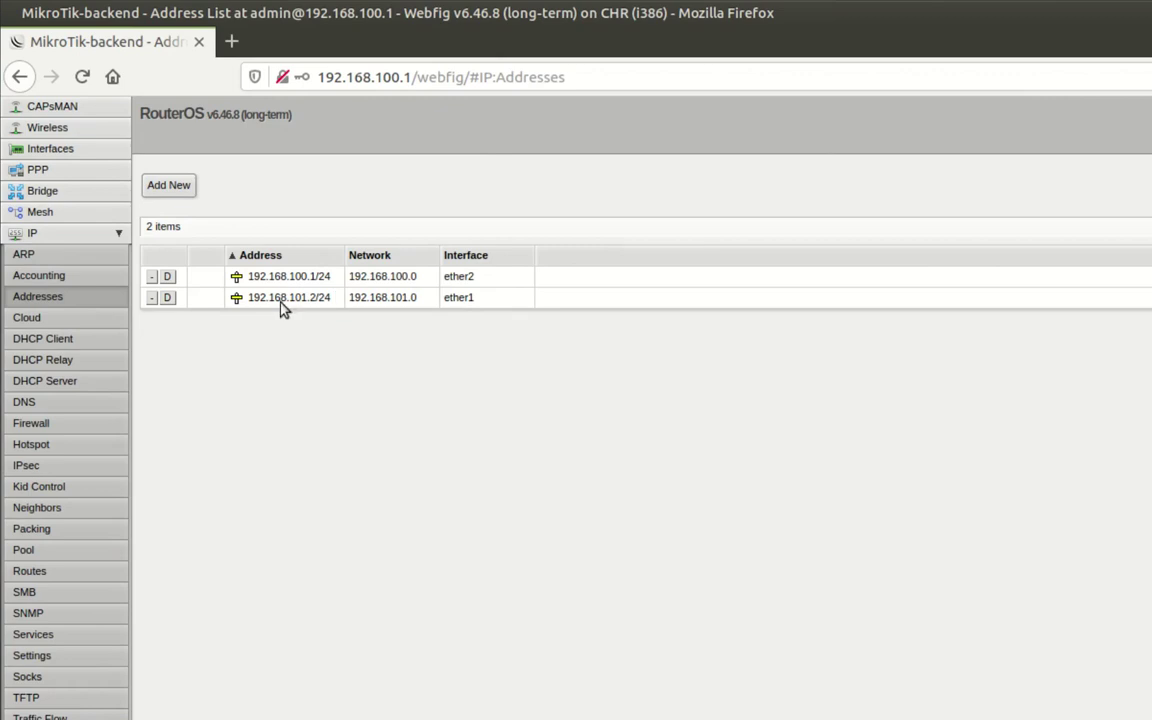
pyautogui.click(89, 403)
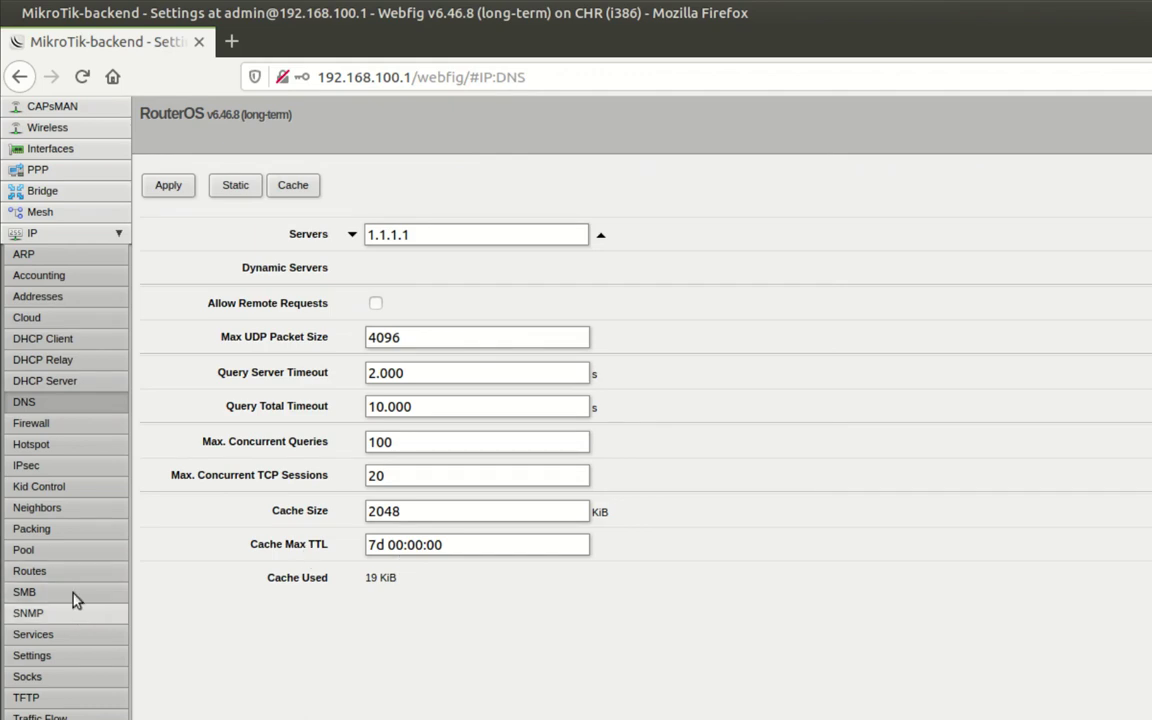
pyautogui.click(30, 571)
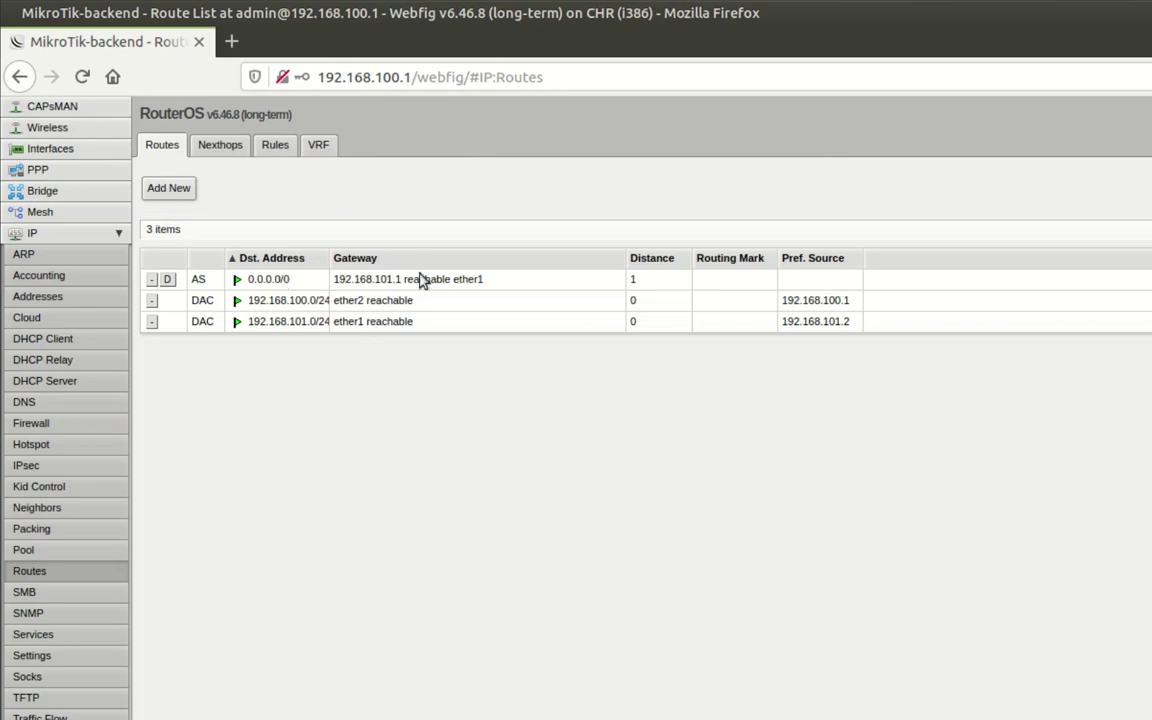
pyautogui.click(51, 425)
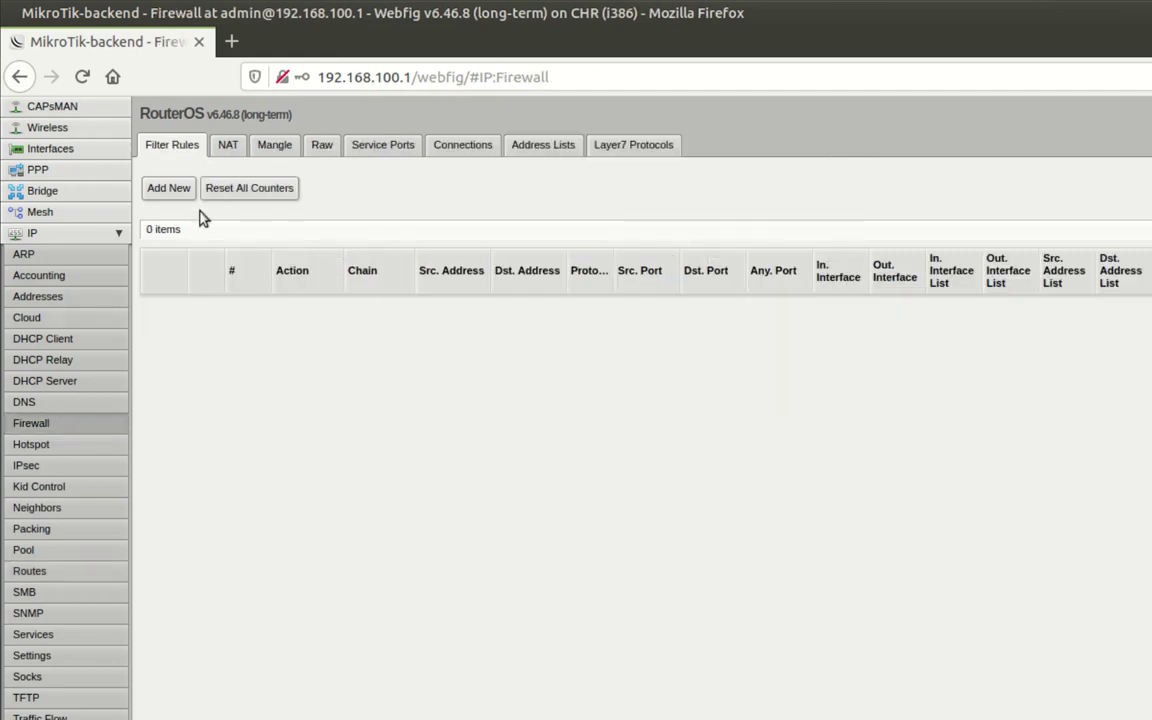
pyautogui.click(225, 150)
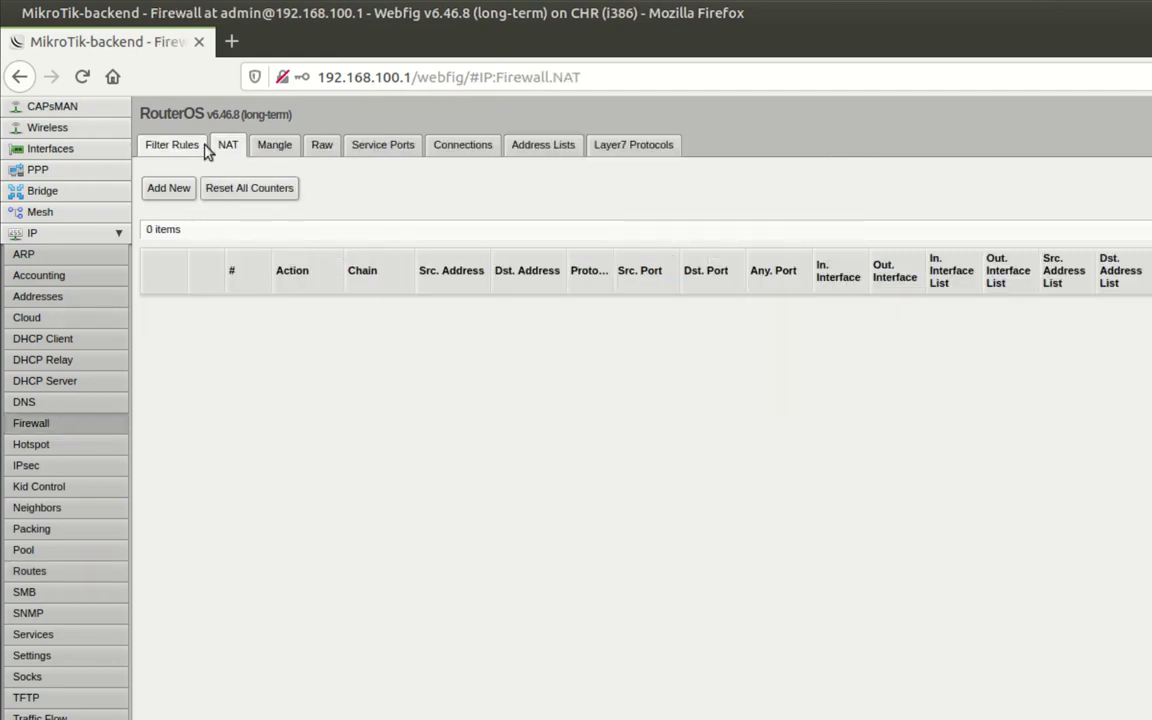
pyautogui.click(185, 148)
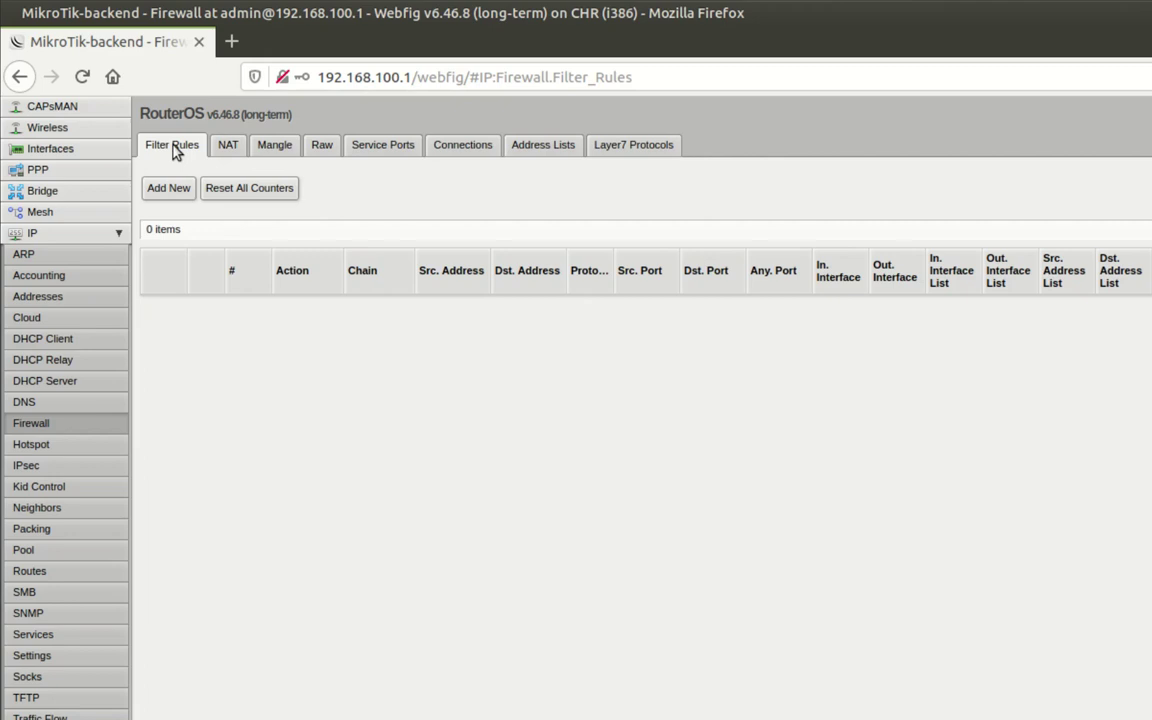
pyautogui.click(226, 155)
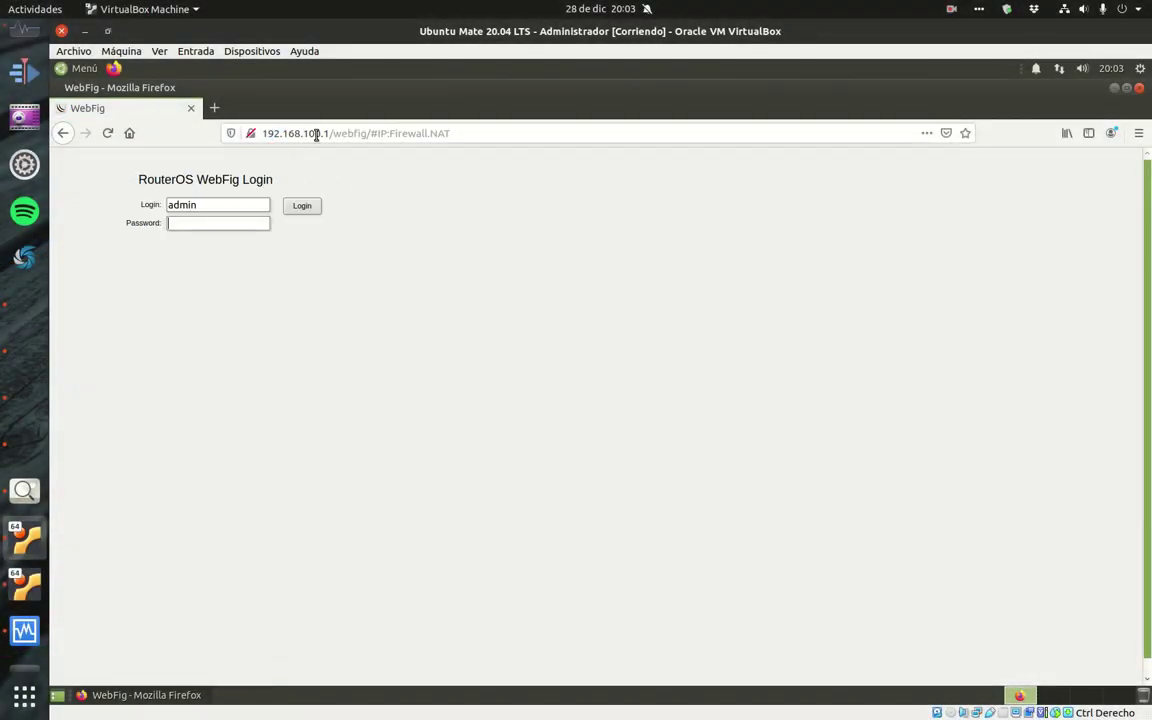
# - Load the frontend router at 192.168.101.1 in WebFig and log in with the router password
pyautogui.click(316, 135)
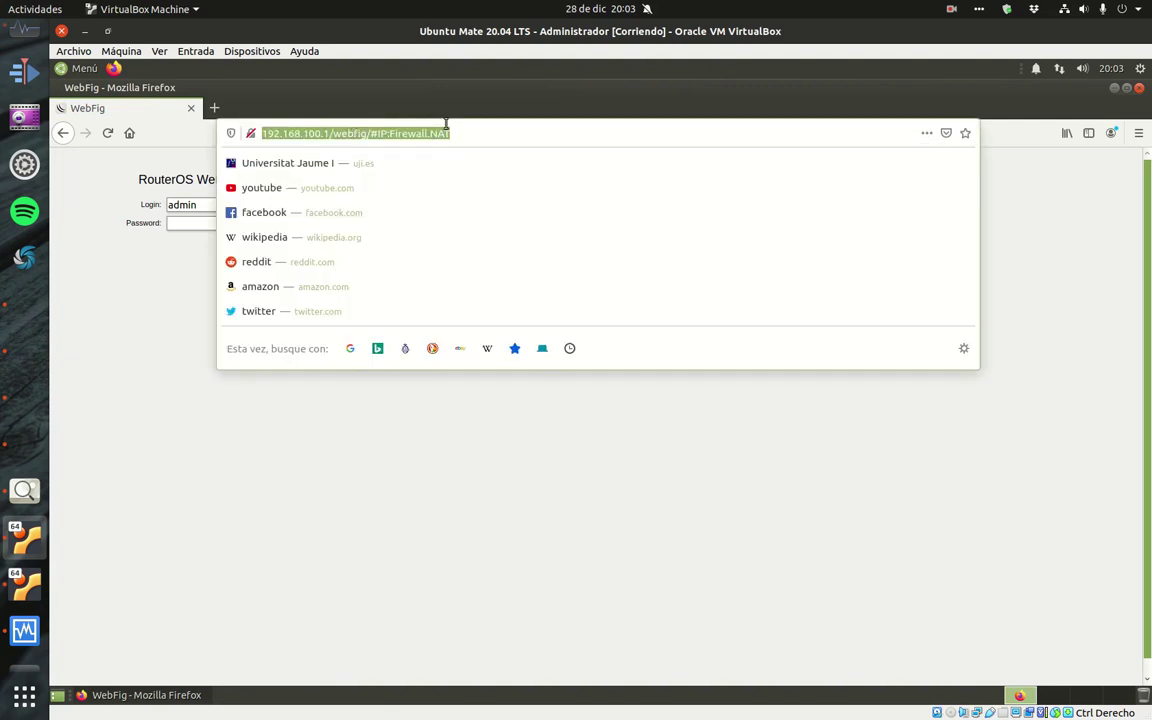
pyautogui.write('192')
pyautogui.press('Right')
pyautogui.press('Left')
pyautogui.press('Left')
pyautogui.press('Left')
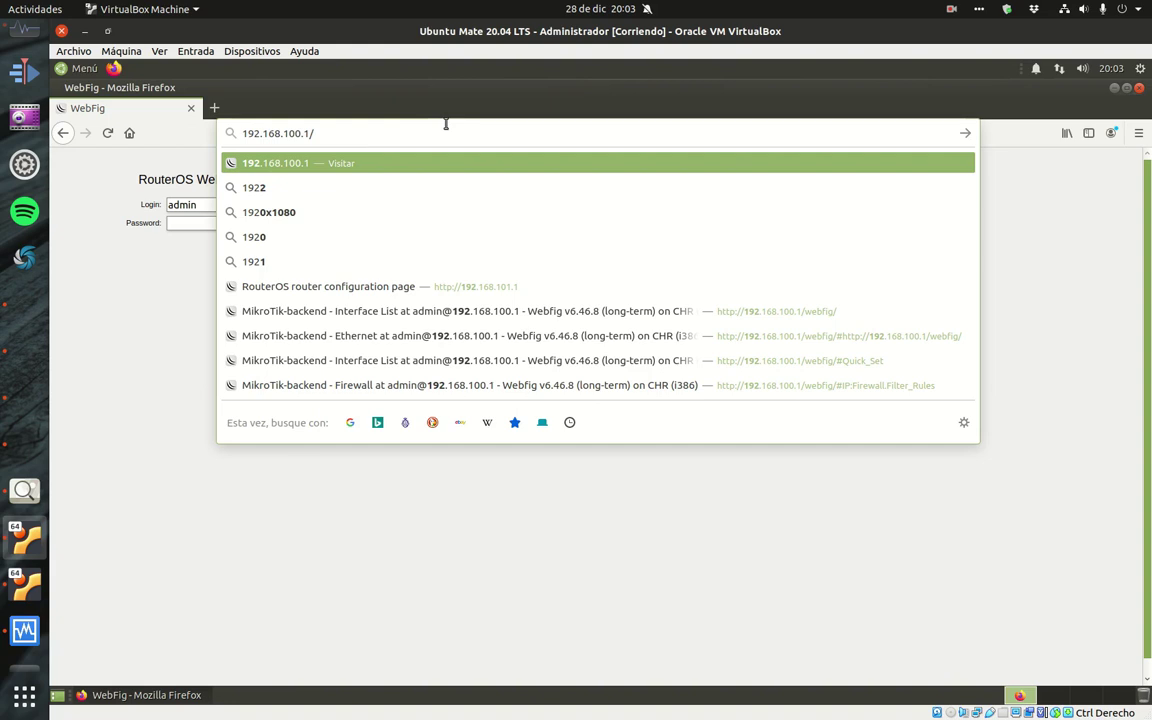
pyautogui.press('BackSpace')
pyautogui.write('1')
pyautogui.press('Return')
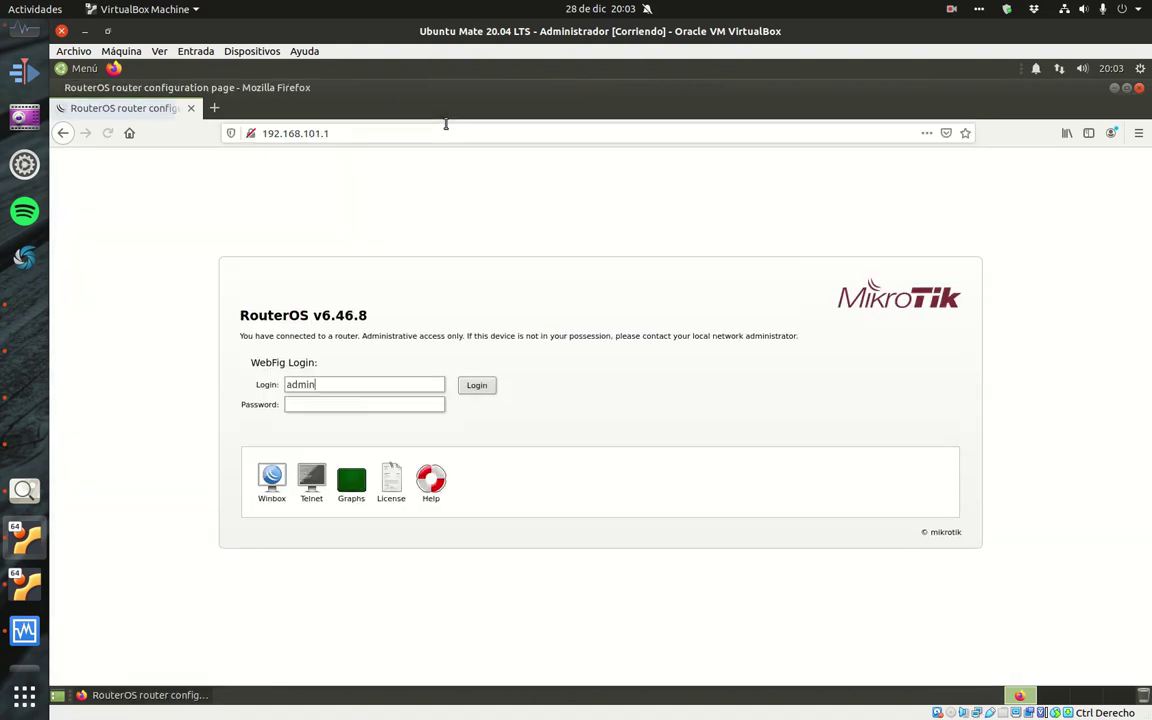
pyautogui.click(325, 403)
pyautogui.write('******')
pyautogui.press('Return')
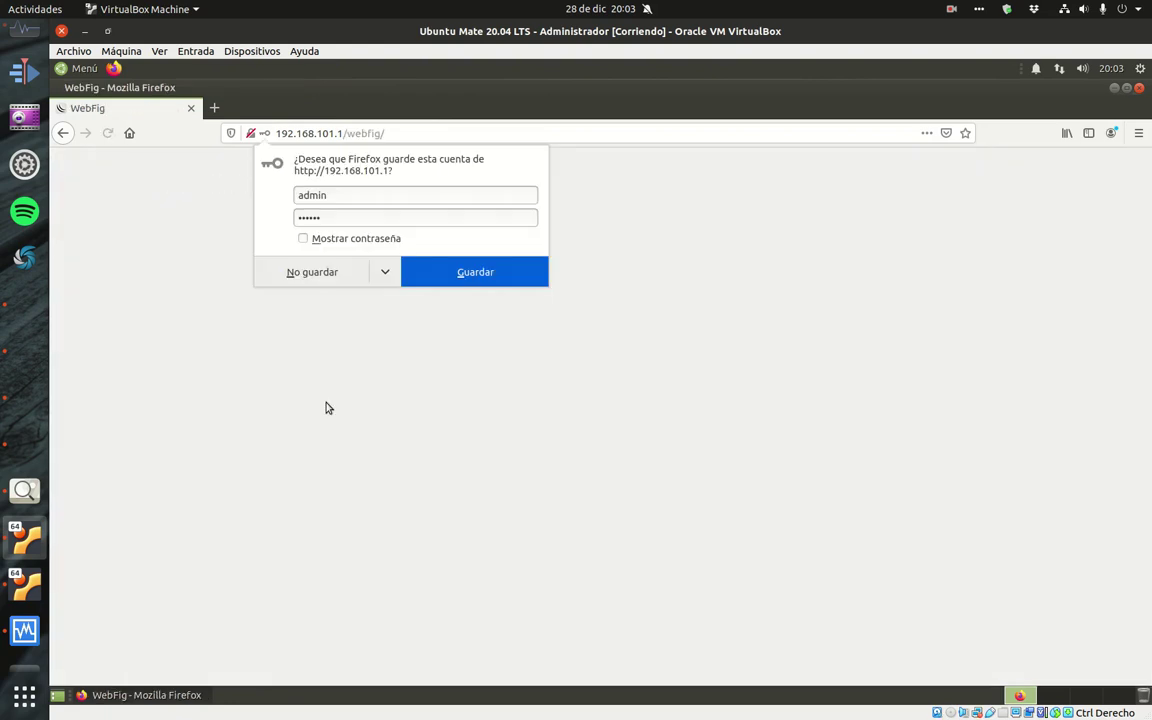
# - Decline saving the password, review the Quick Set Local Network section, and return to WebFig
pyautogui.click(310, 270)
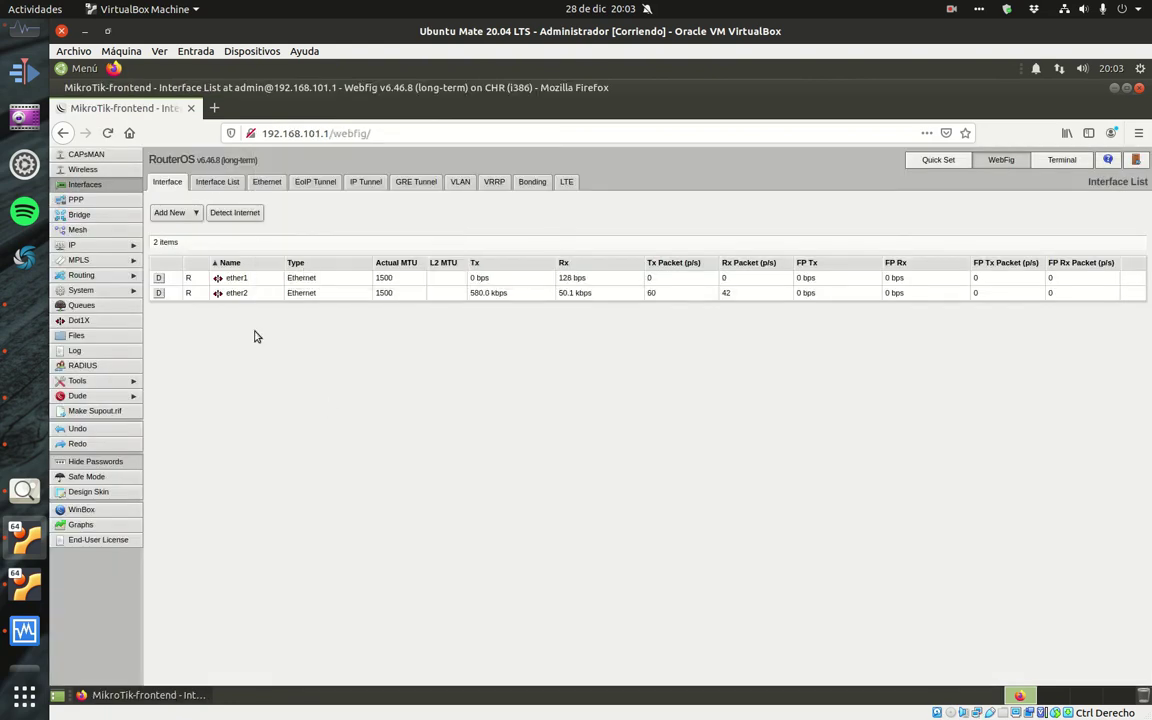
pyautogui.click(937, 160)
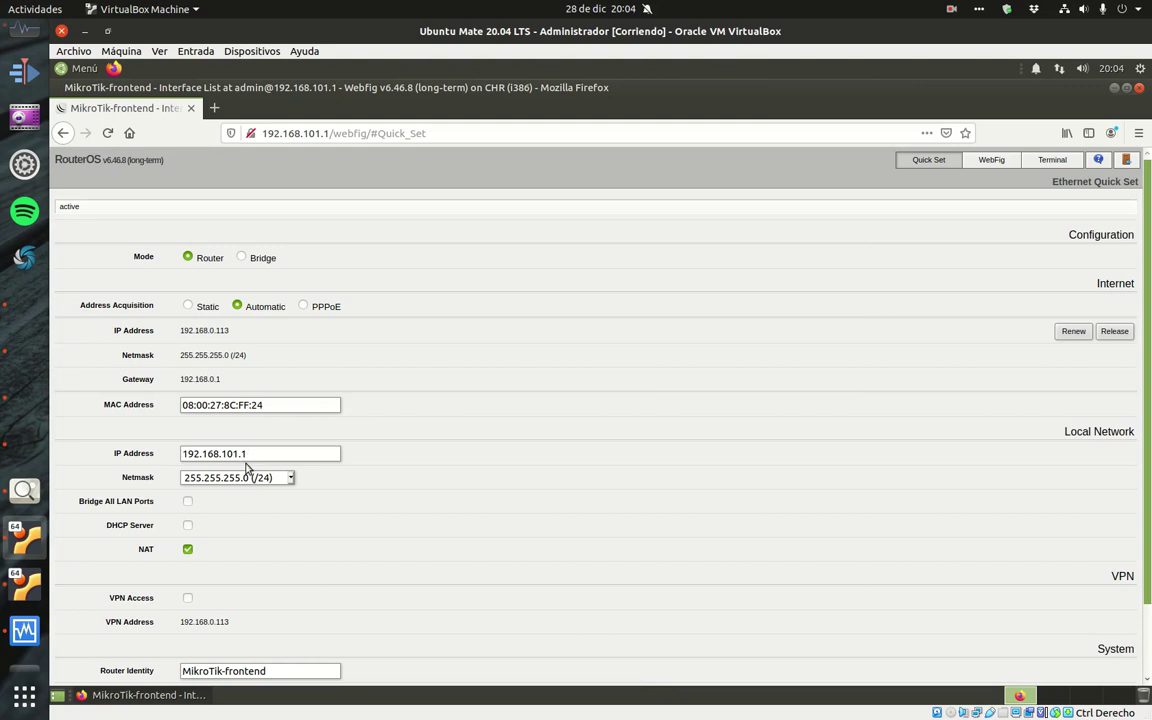
pyautogui.moveTo(1064, 432); pyautogui.dragTo(1134, 432)
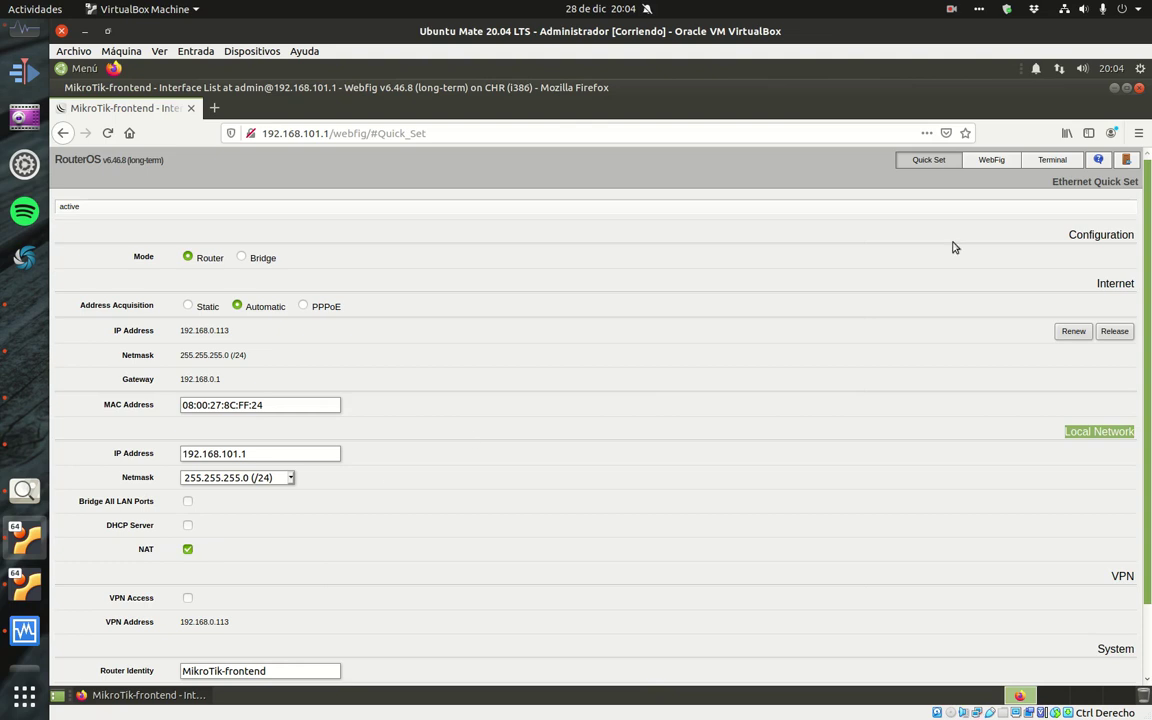
pyautogui.click(998, 166)
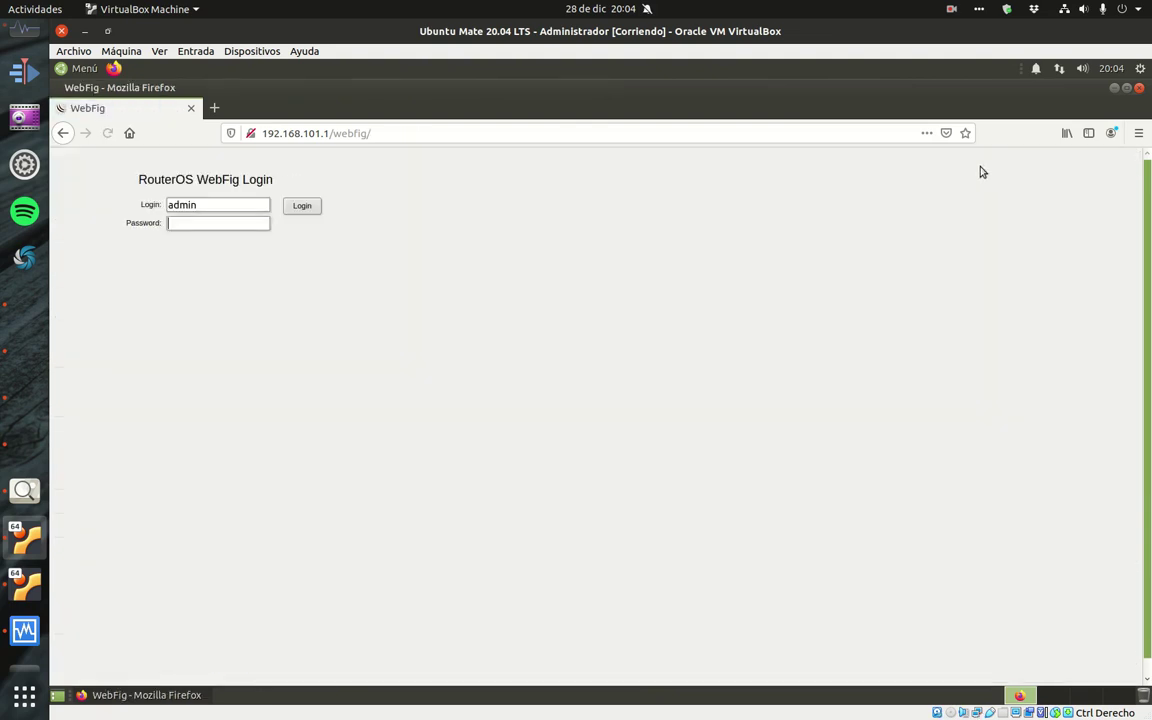
# - Log in again and show IP Addresses 192.168.0.113/24 on ether1 and 192.168.101.1/24 on ether2
pyautogui.click(216, 222)
pyautogui.write('admin')
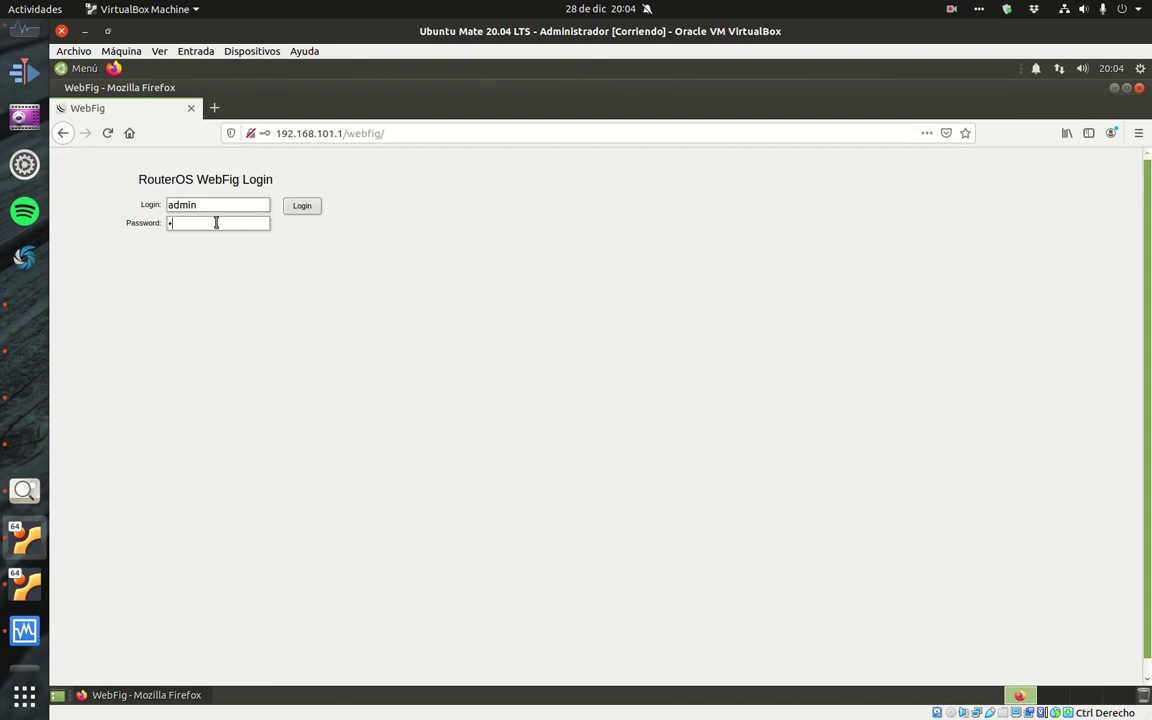
pyautogui.press('Return')
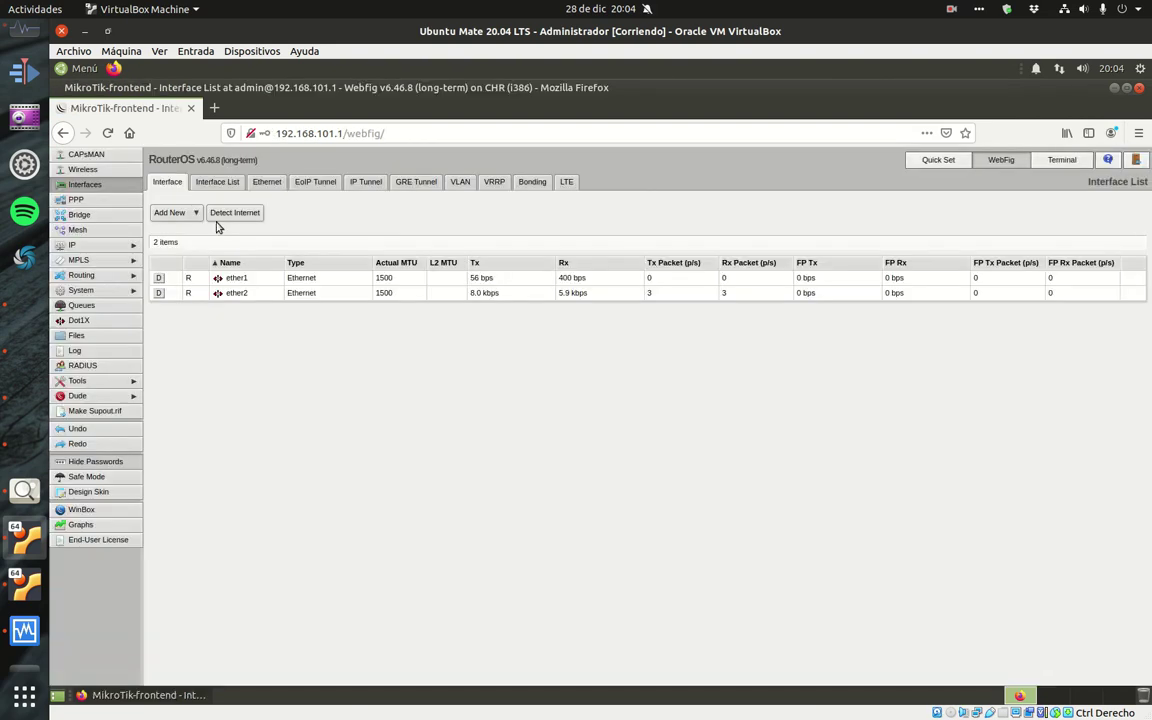
pyautogui.click(105, 247)
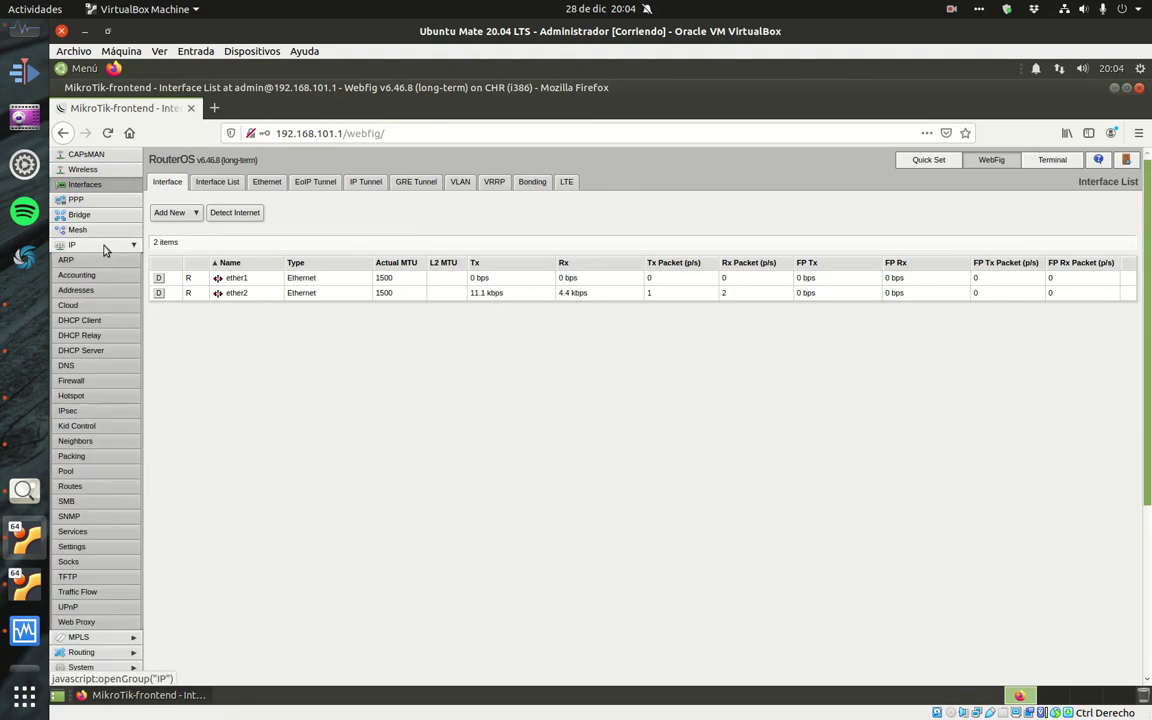
pyautogui.click(100, 290)
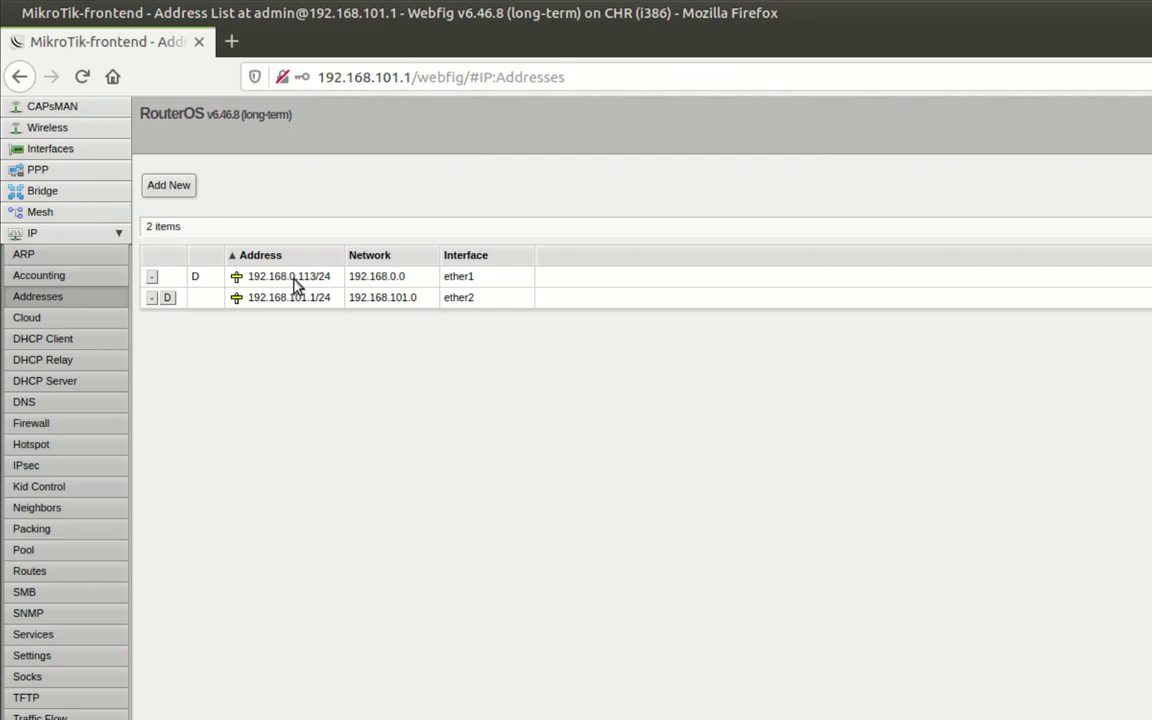
# - Check DNS servers 80.58.61.254 and 80.58.61.250, then view the four-entry Route List
pyautogui.click(82, 408)
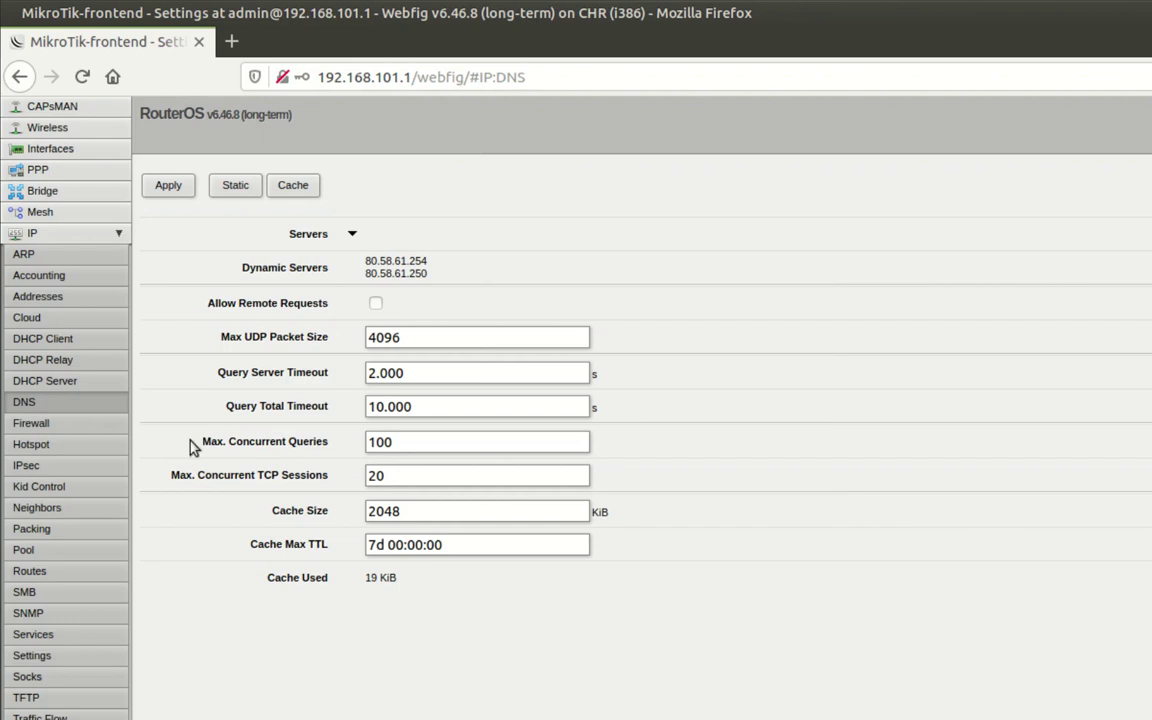
pyautogui.click(110, 577)
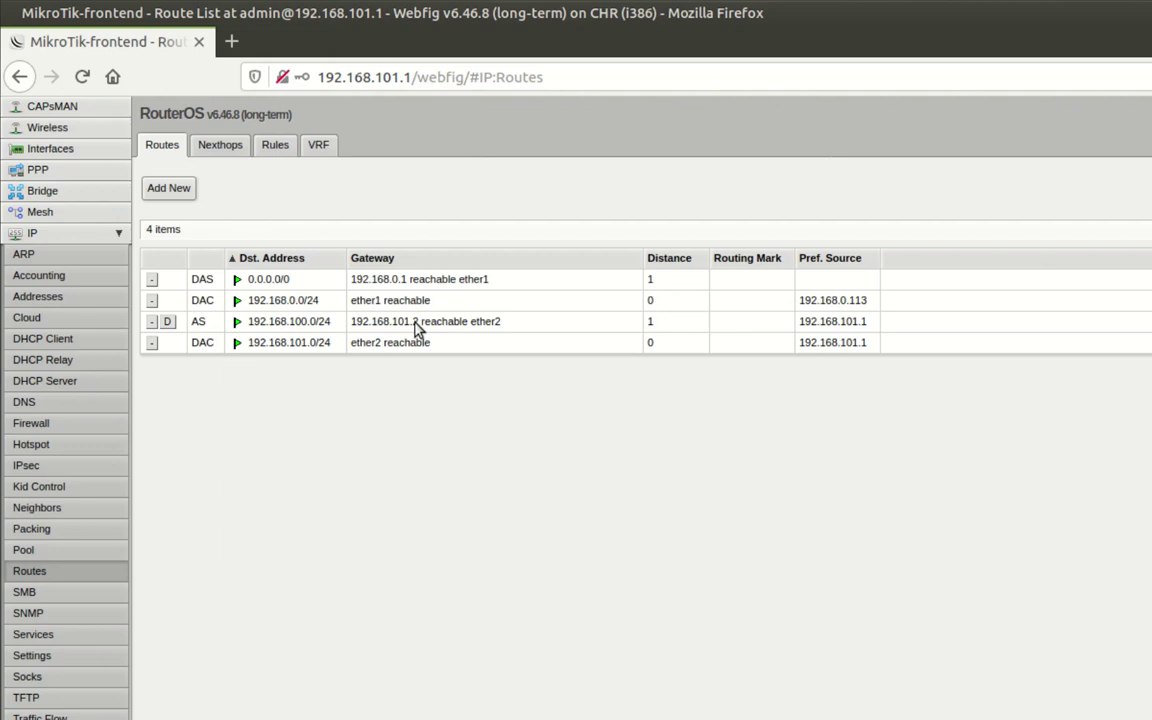
# - Inspect the 192.168.100.0/24 route via 192.168.101.2 unchanged, then show the empty firewall filter rules
pyautogui.click(418, 326)
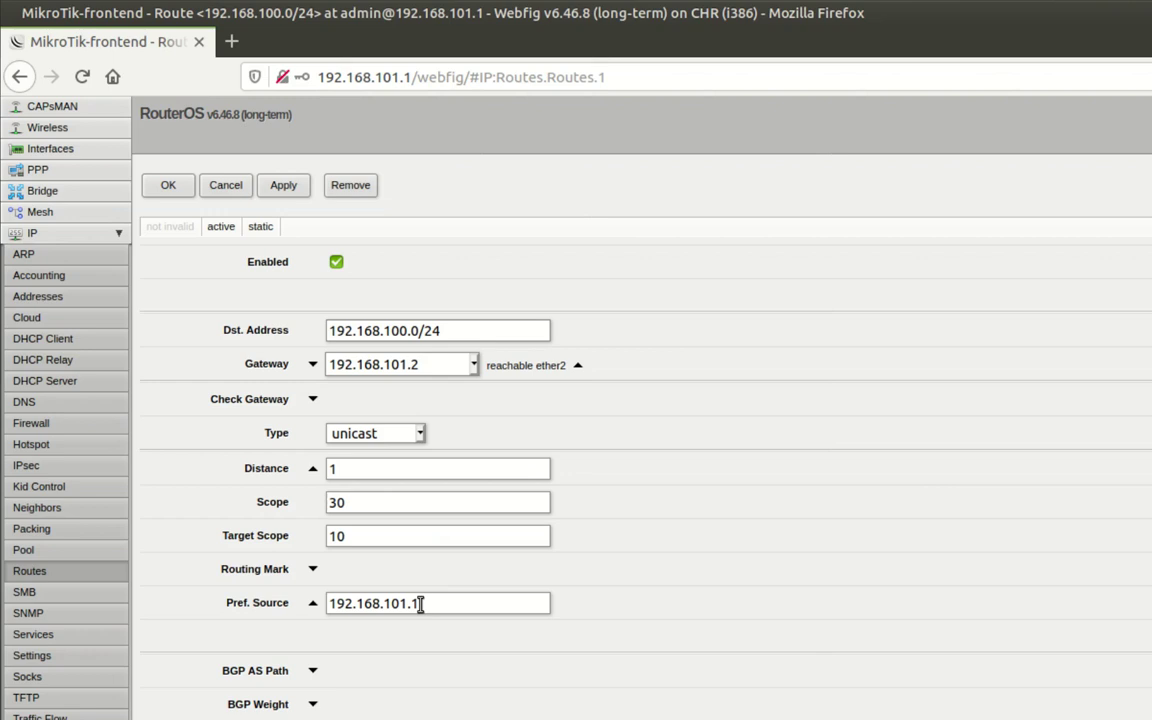
pyautogui.click(225, 186)
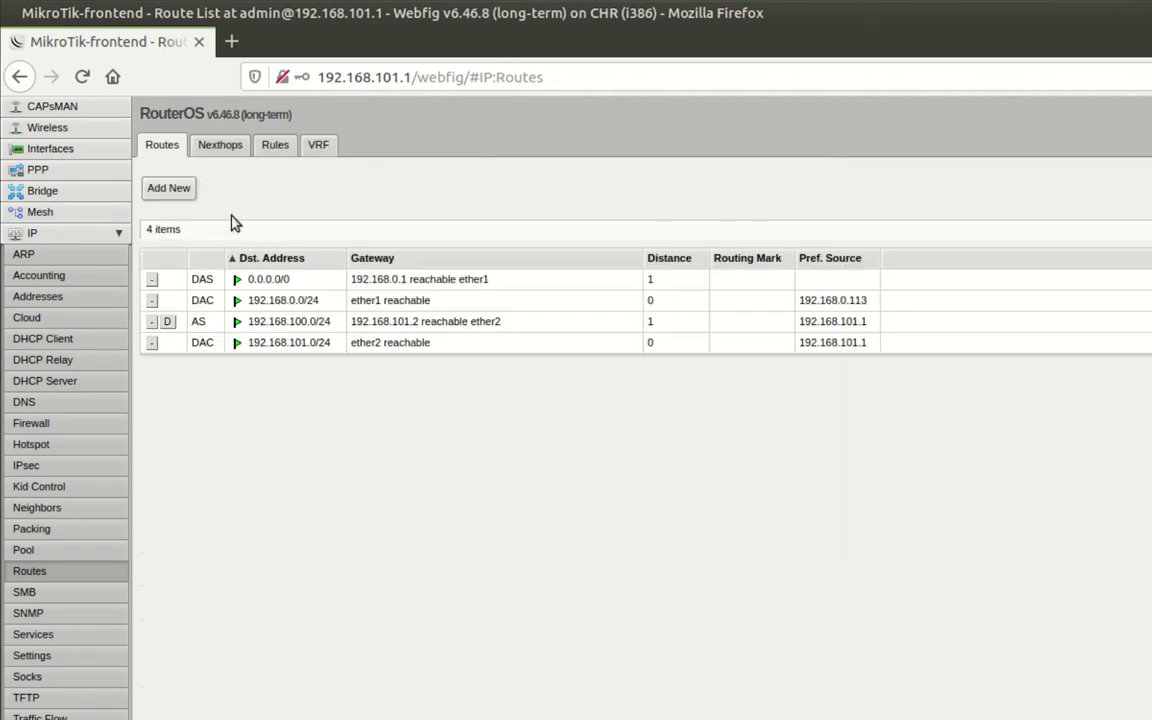
pyautogui.click(60, 428)
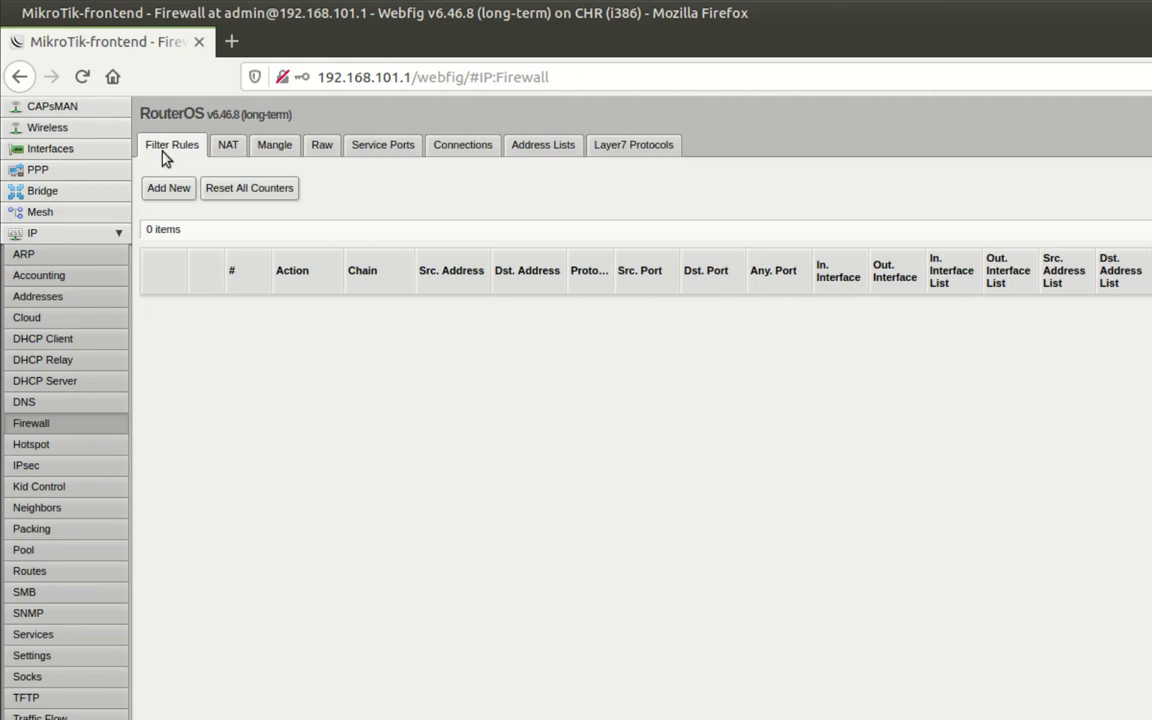
pyautogui.click(229, 149)
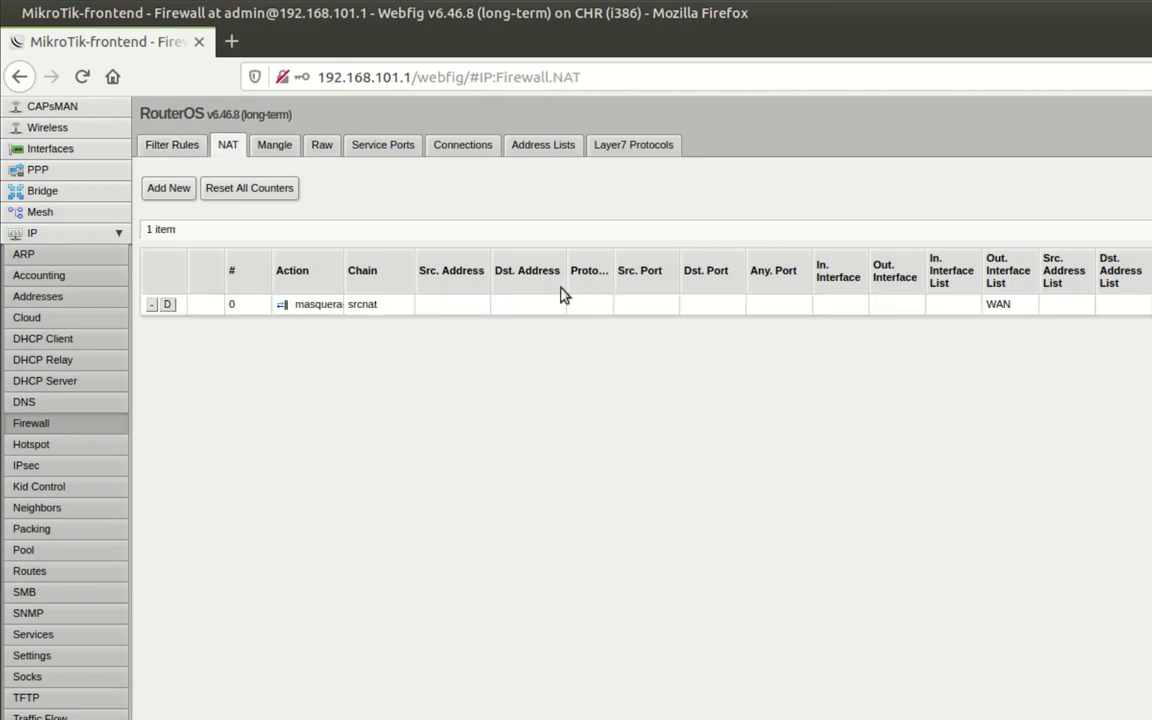
pyautogui.click(311, 310)
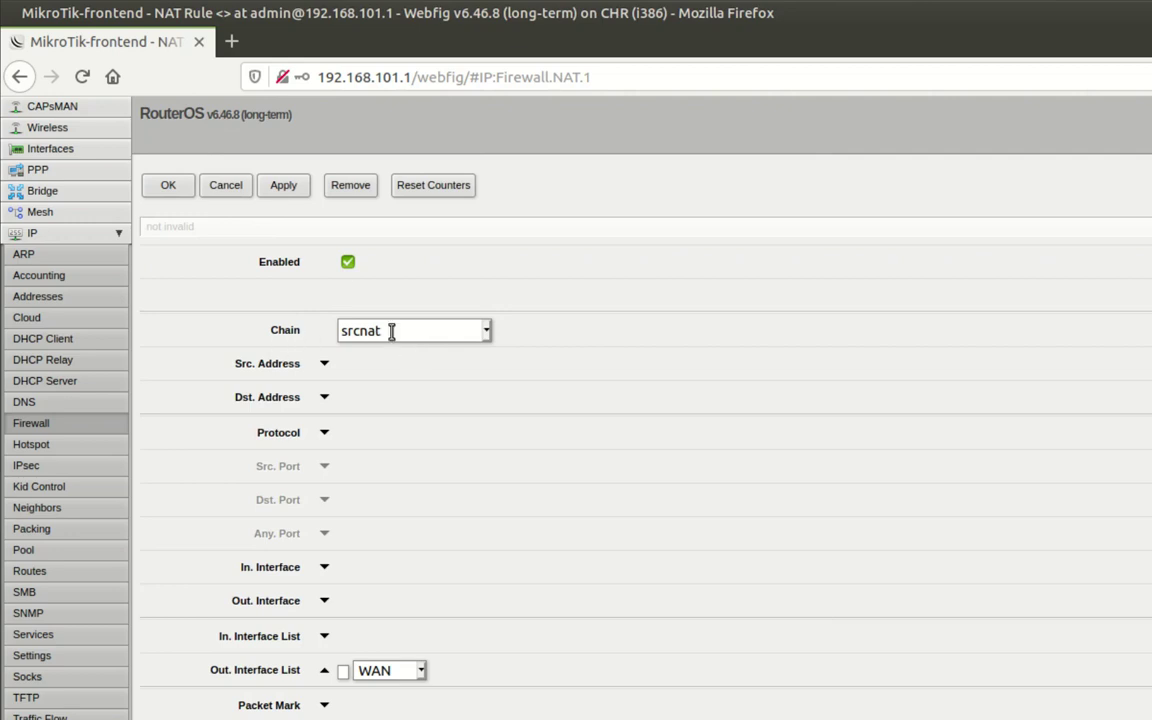
pyautogui.scroll(-5, 495, 660)
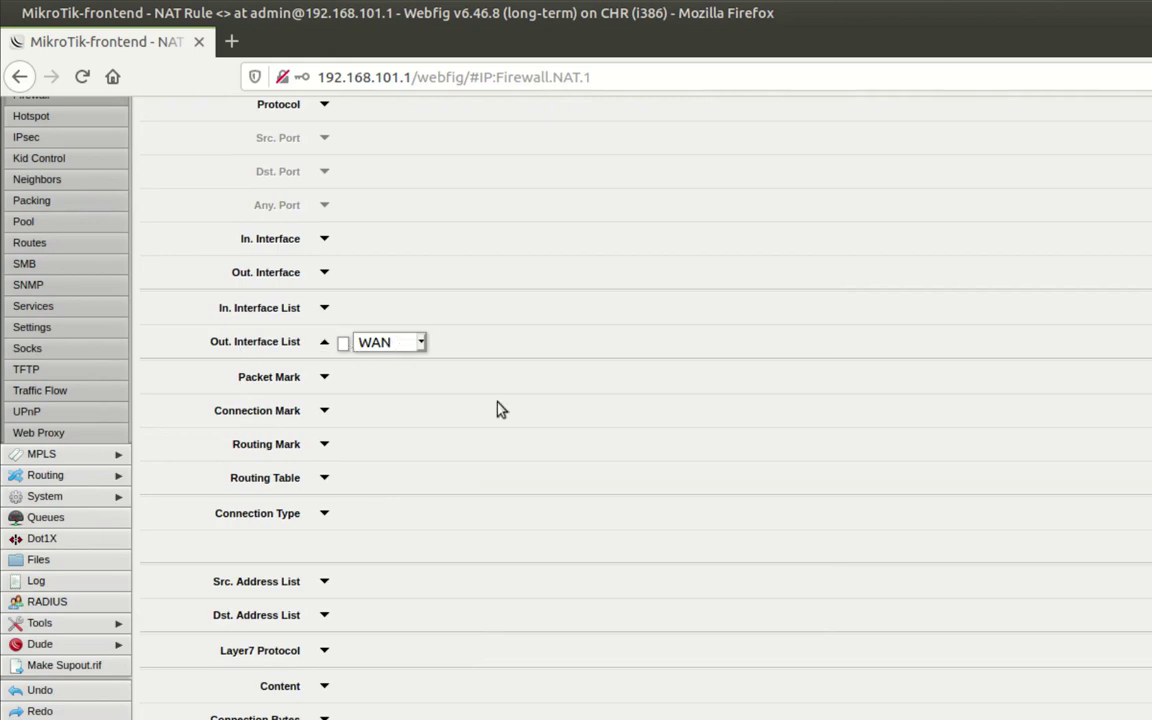
pyautogui.scroll(-14, 499, 408)
pyautogui.scroll(-7, 499, 411)
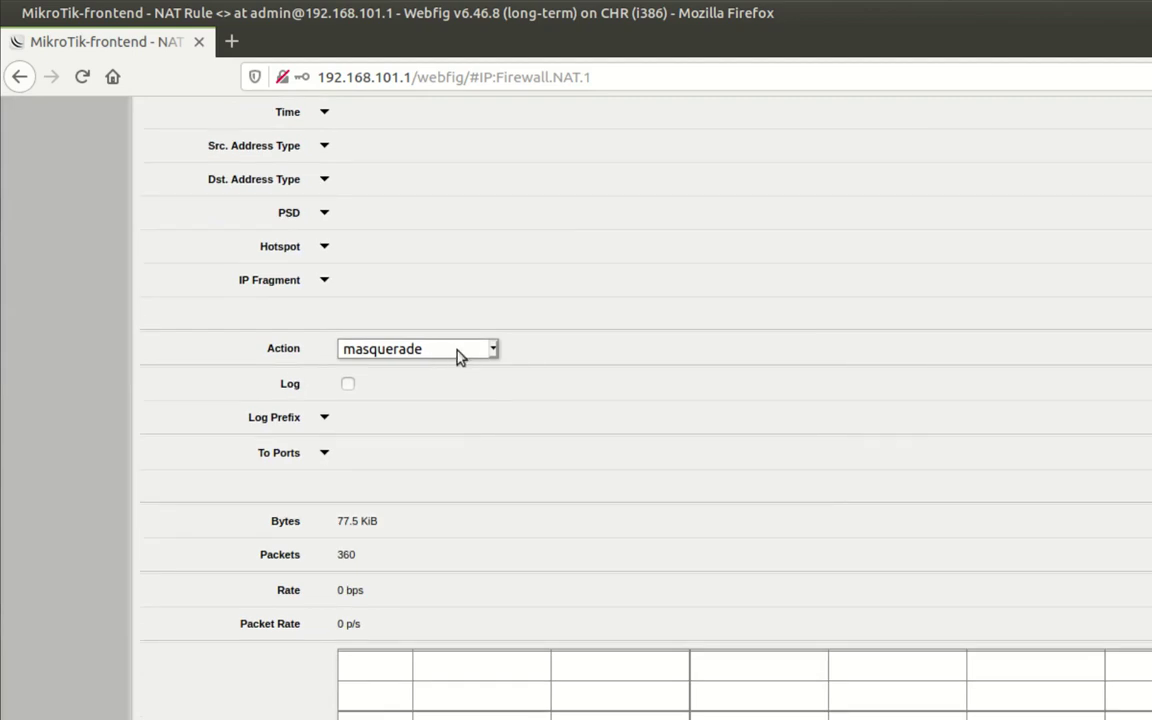
pyautogui.scroll(10, 640, 400)
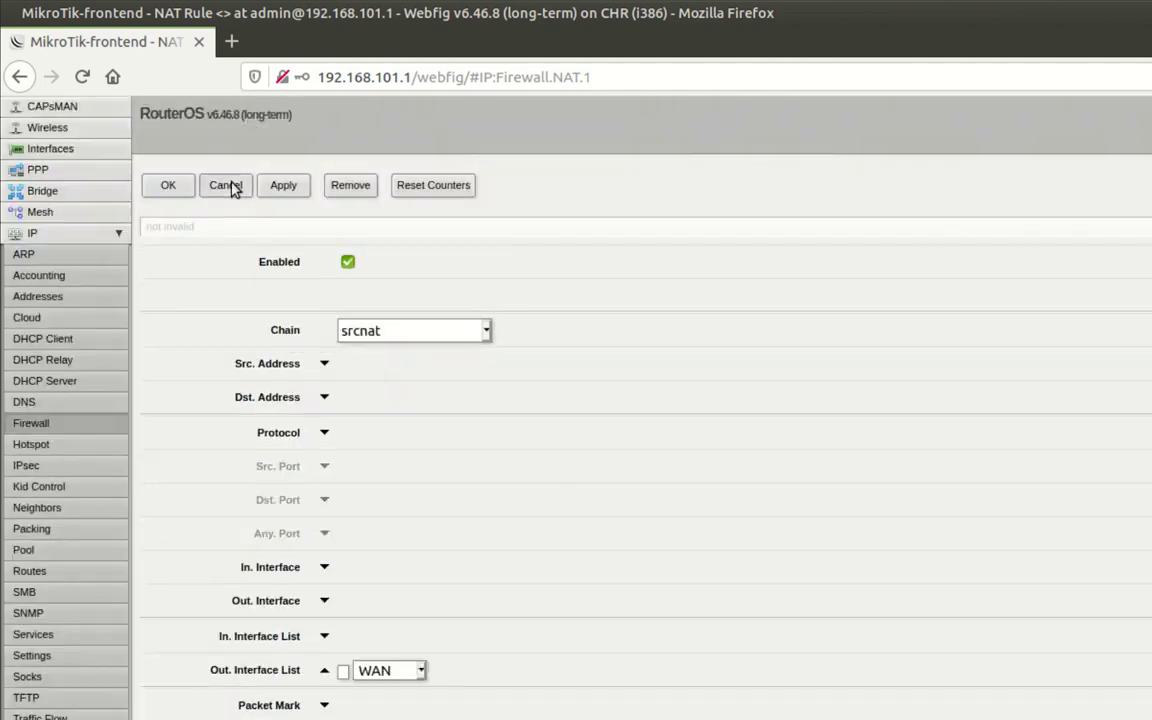
pyautogui.click(226, 185)
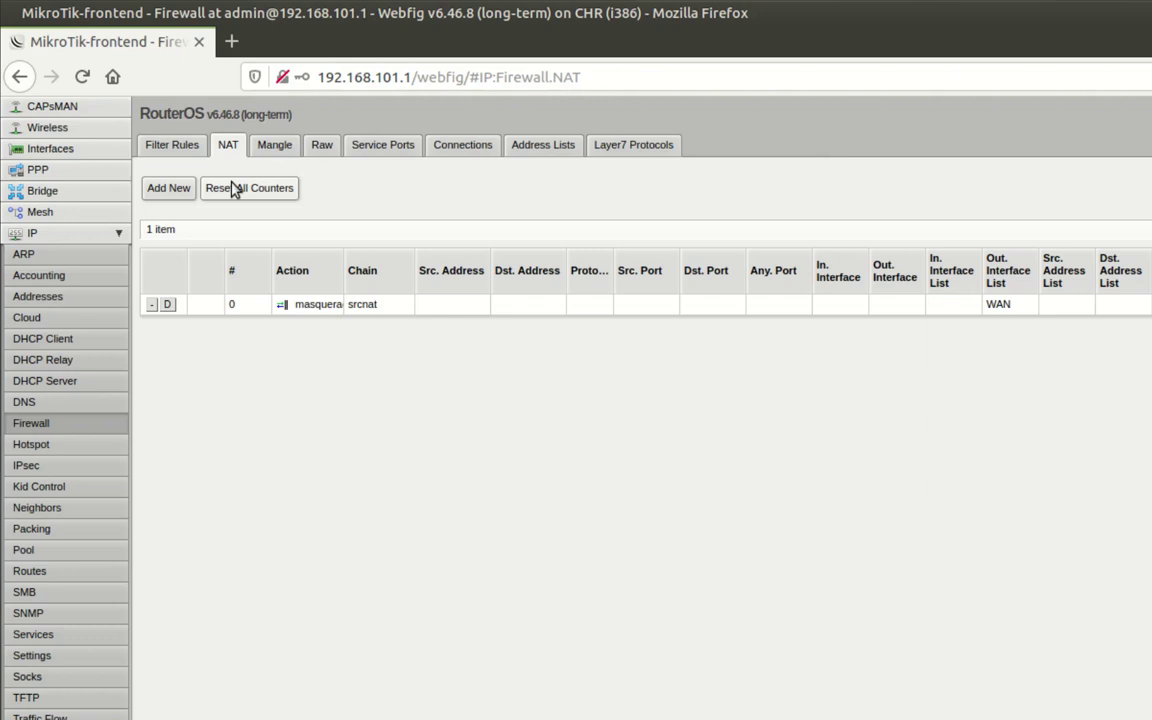
pyautogui.click(228, 41)
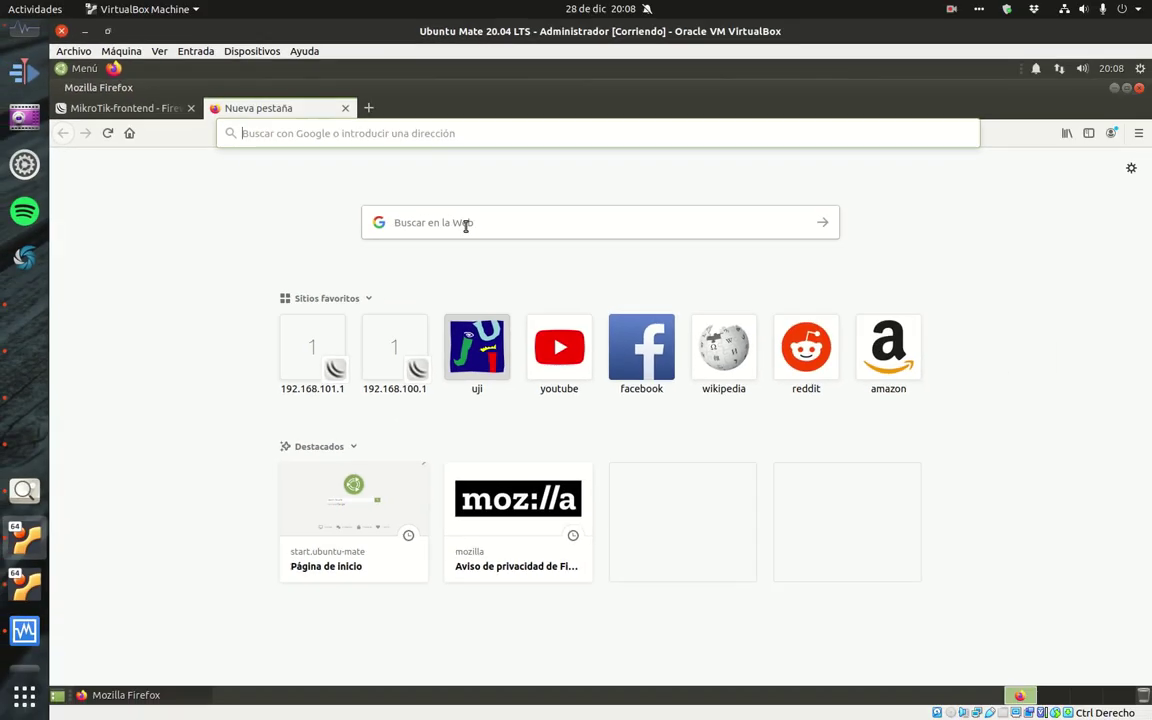
pyautogui.click(476, 341)
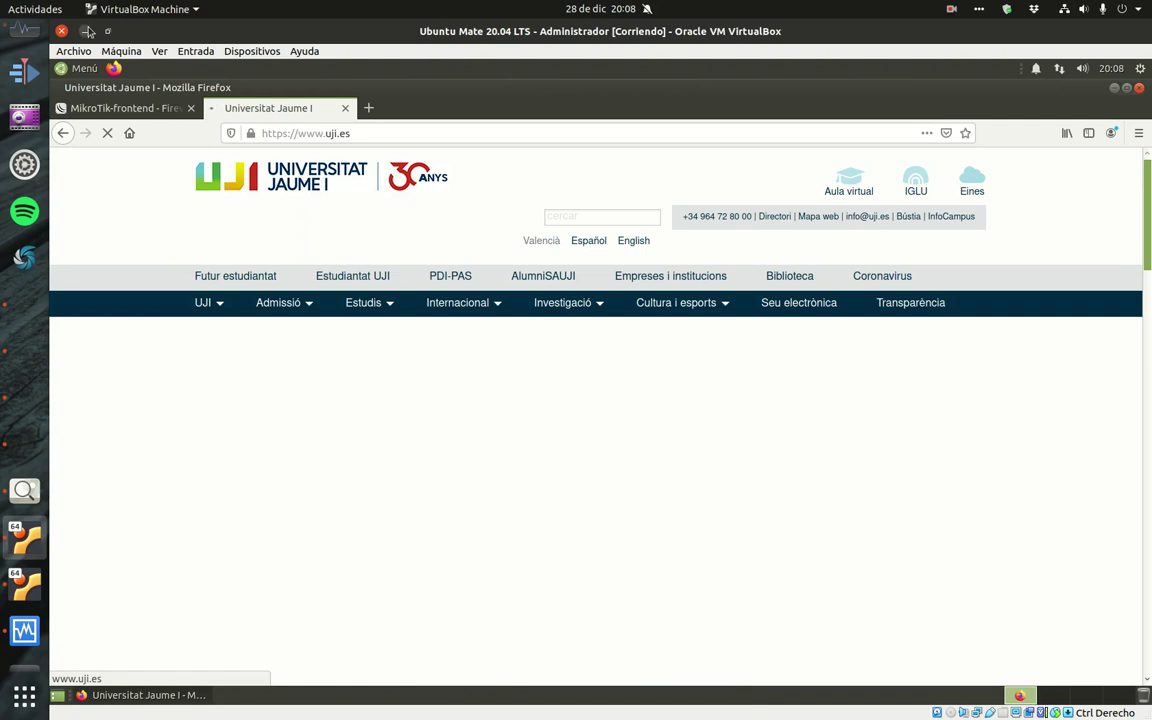
pyautogui.click(85, 31)
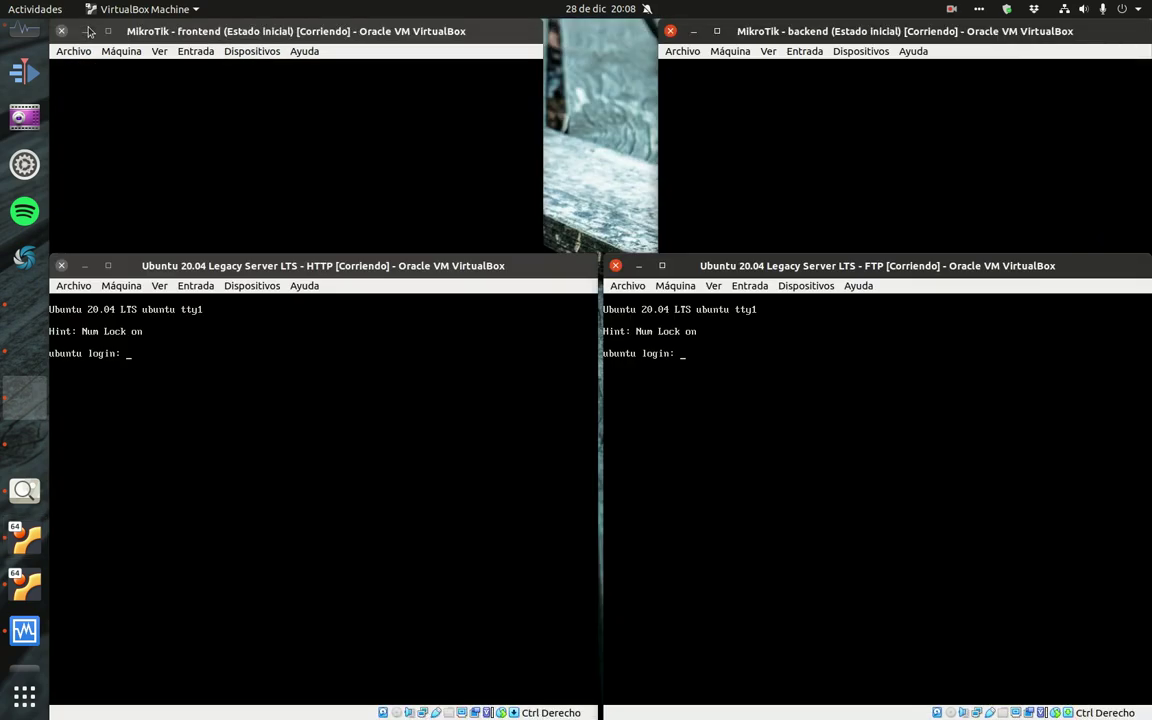
pyautogui.click(26, 588)
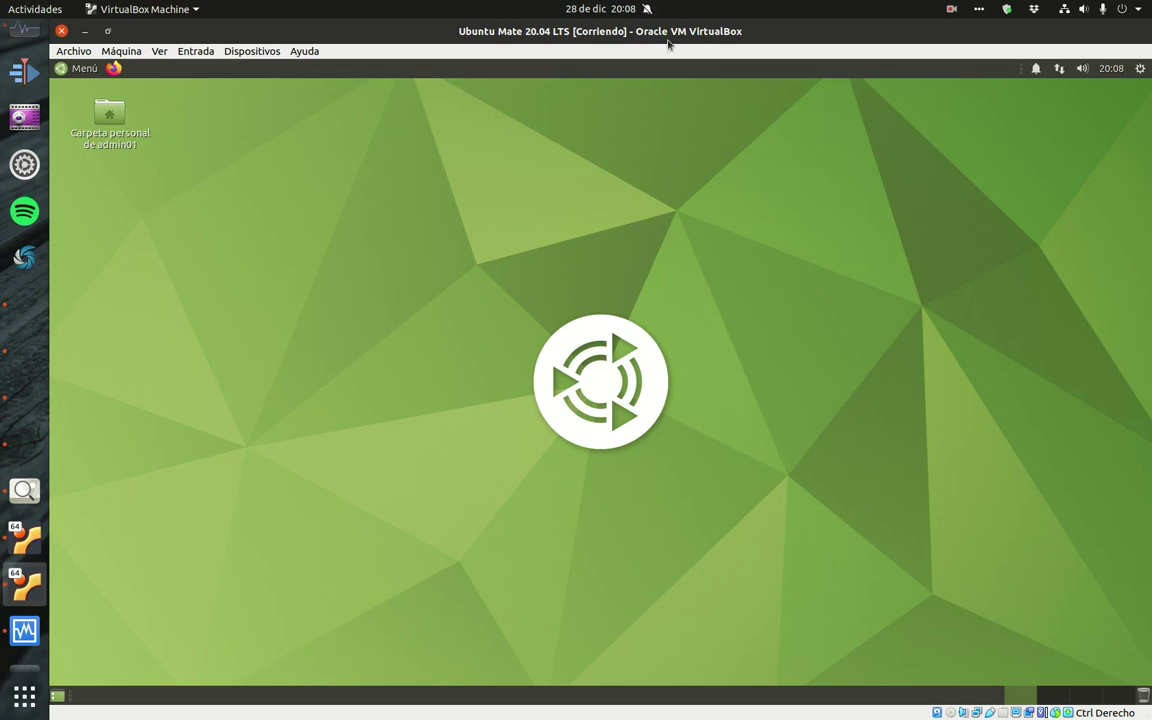
pyautogui.click(111, 67)
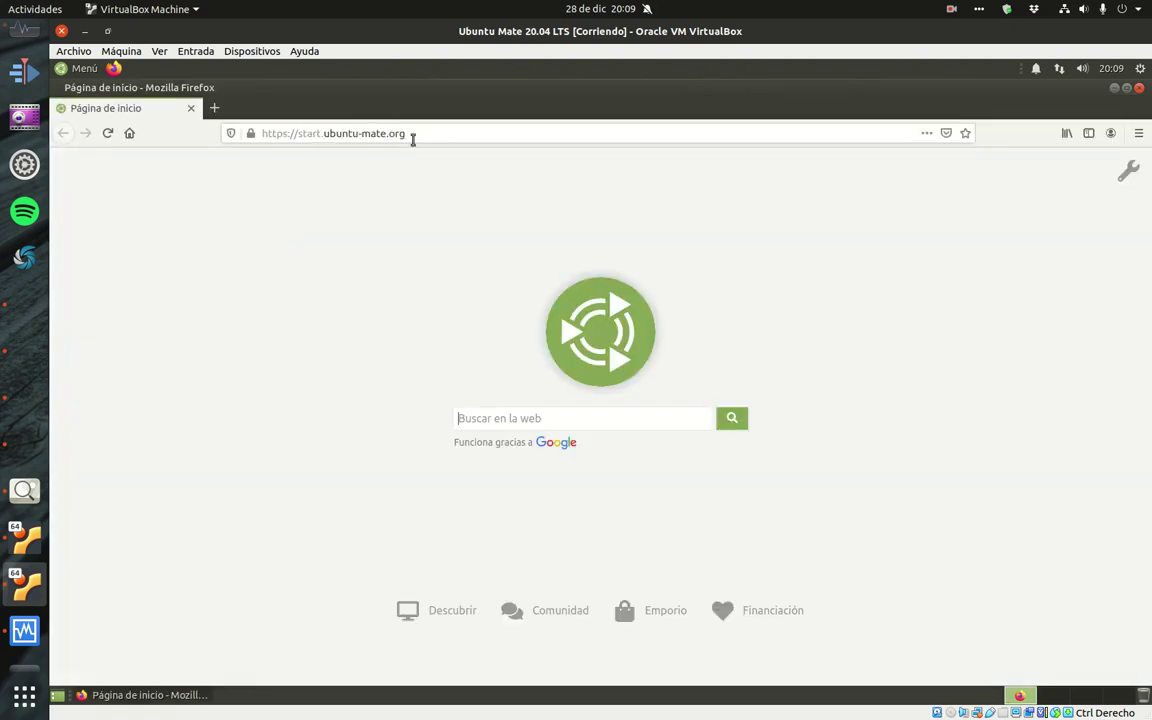
pyautogui.click(261, 133)
pyautogui.write('www.')
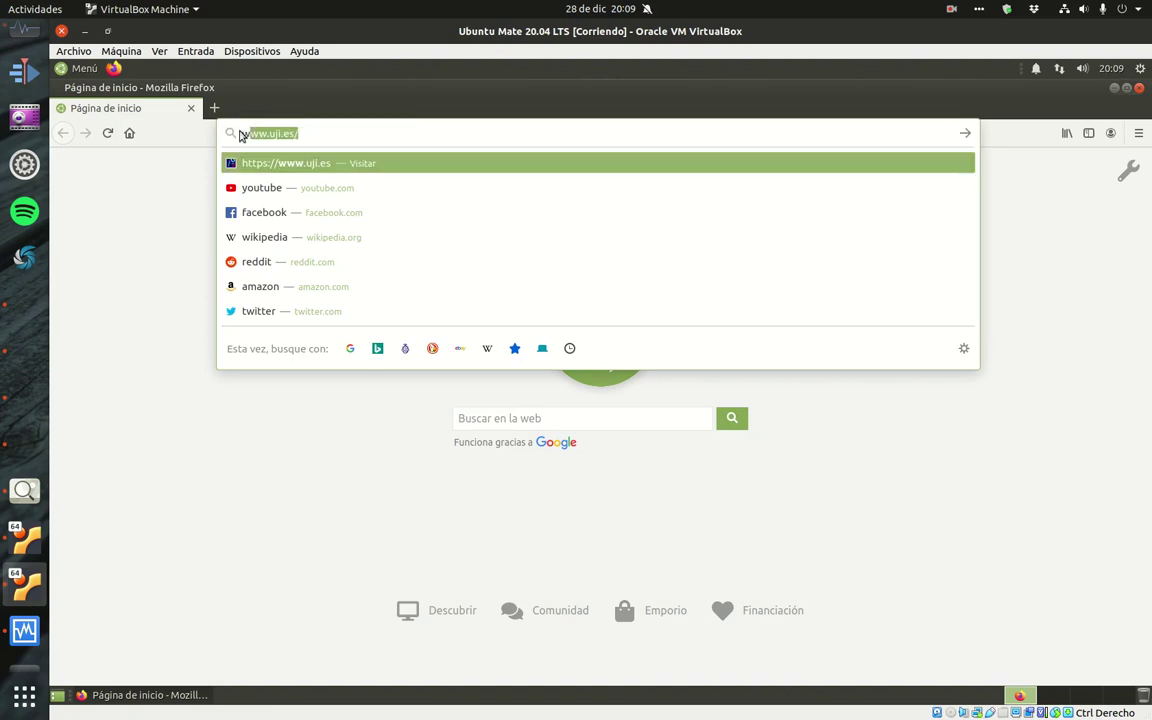
pyautogui.write('i')
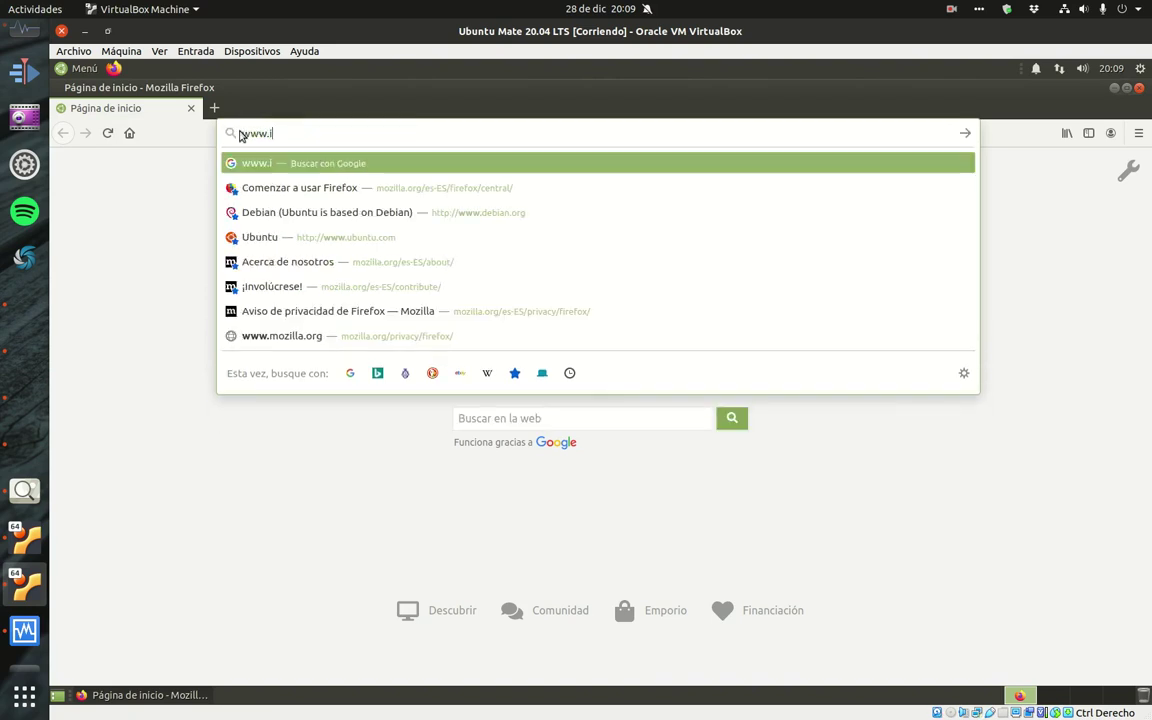
pyautogui.write('eselcaminas.o')
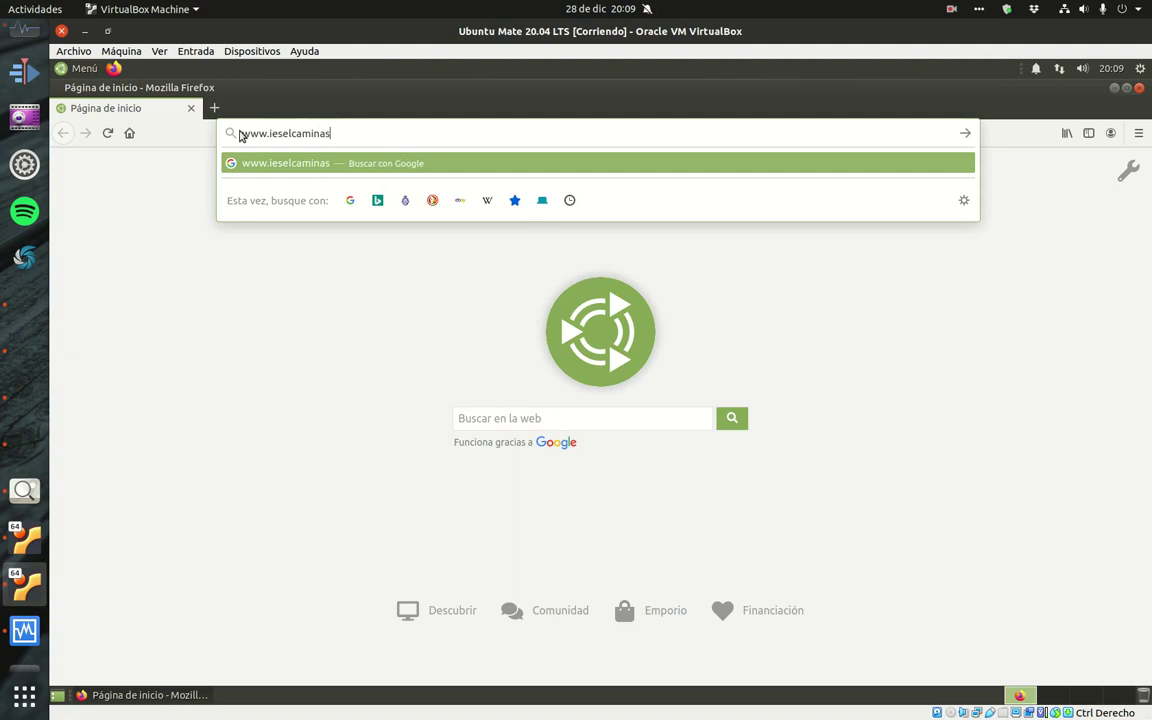
pyautogui.write('rg')
pyautogui.press('Return')
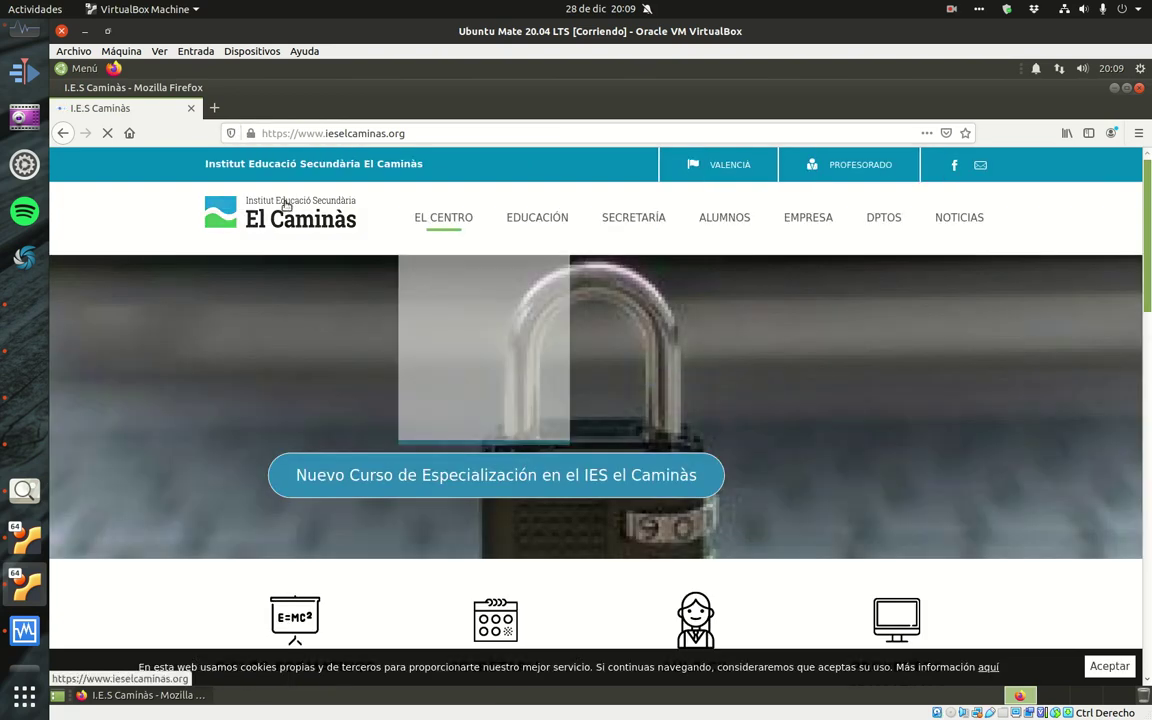
pyautogui.click(86, 31)
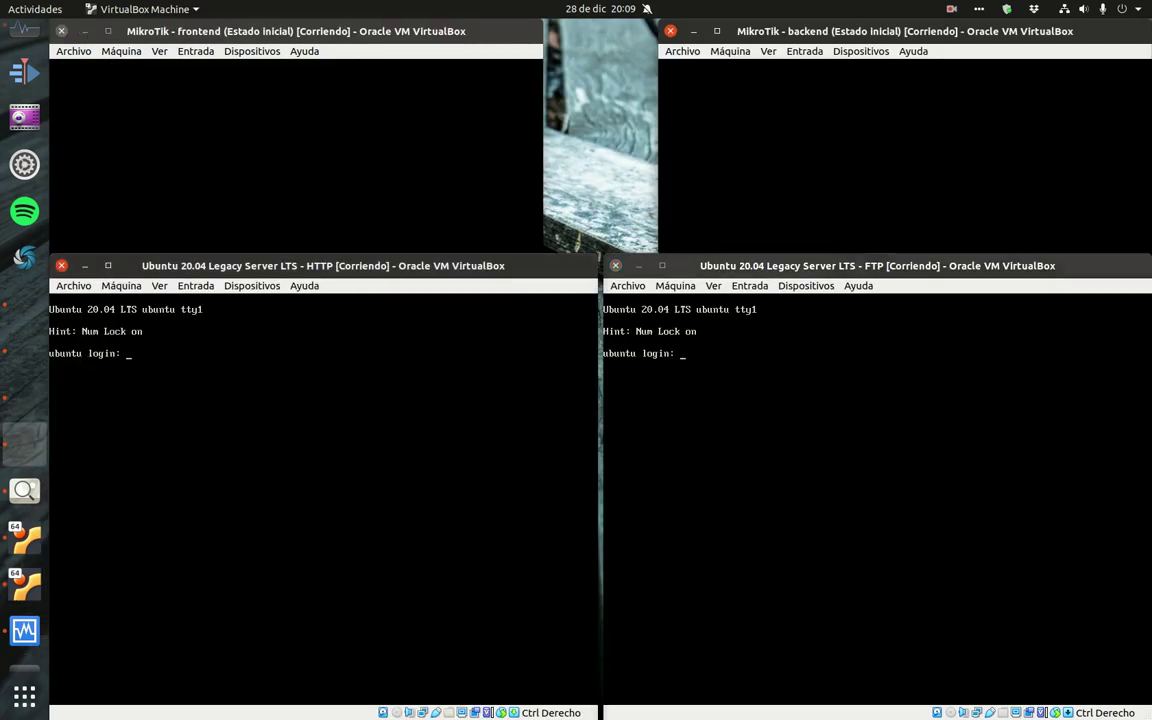
# - Log into the HTTP server with the admin account and run sudo apt-get update
pyautogui.write('admin01')
pyautogui.press('Return')
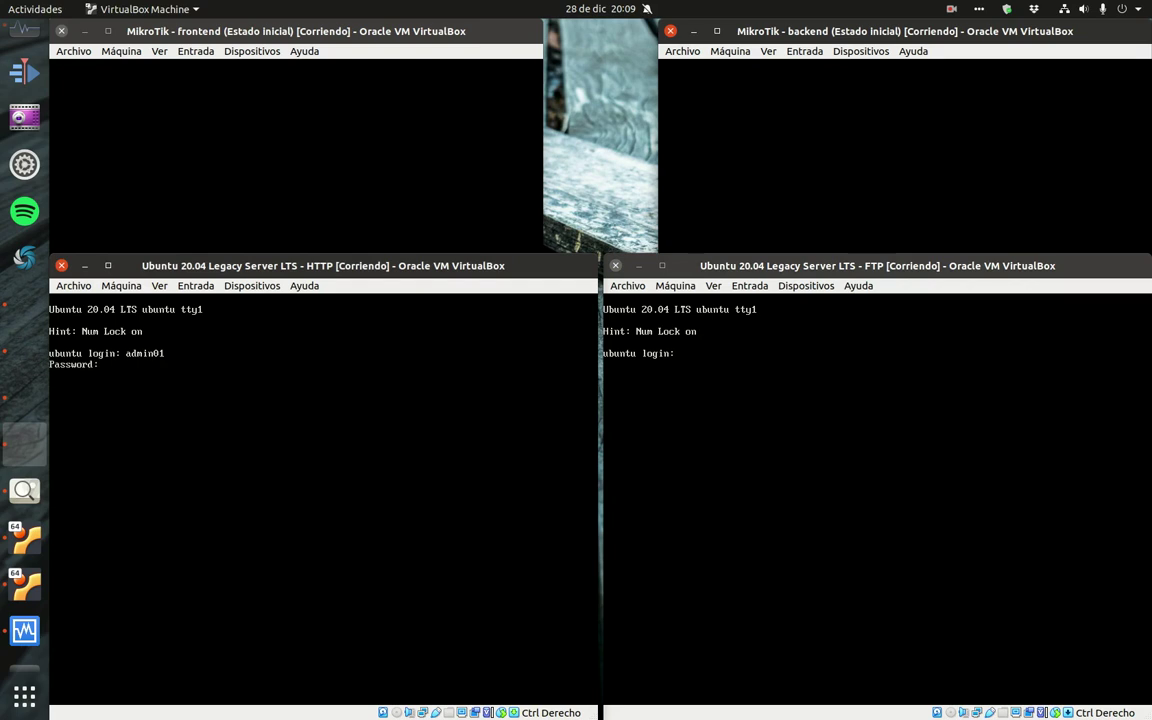
pyautogui.press('Return')
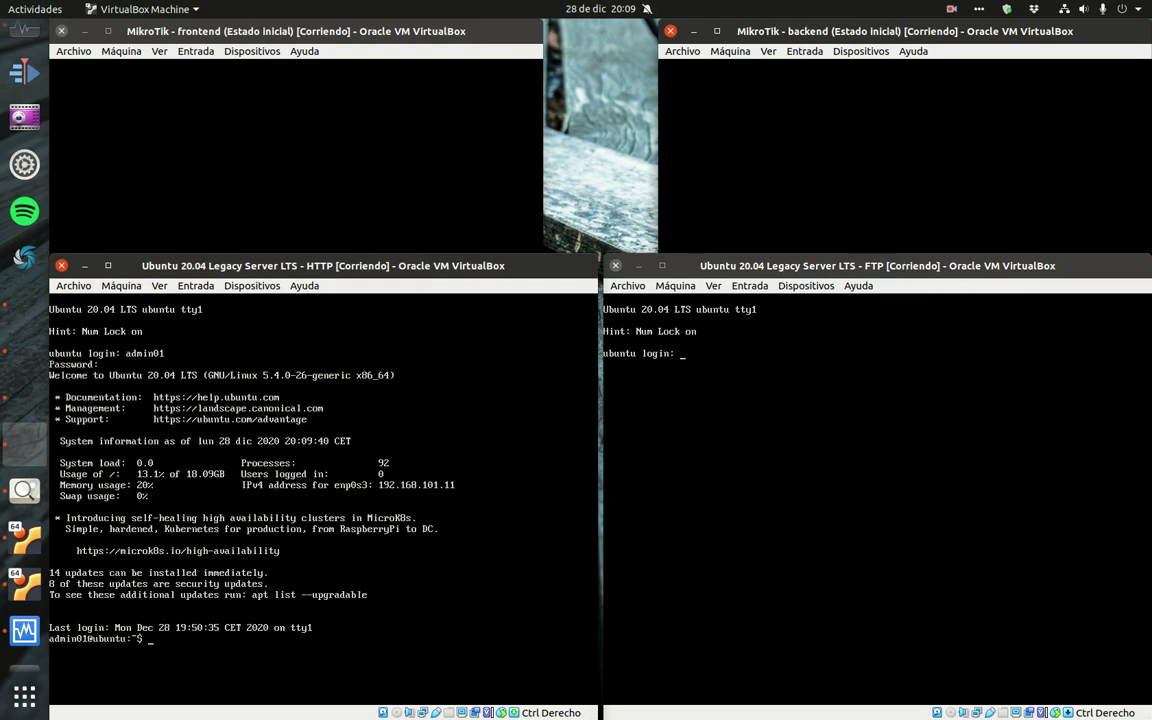
pyautogui.write('sudo apt-get update')
pyautogui.press('Return')
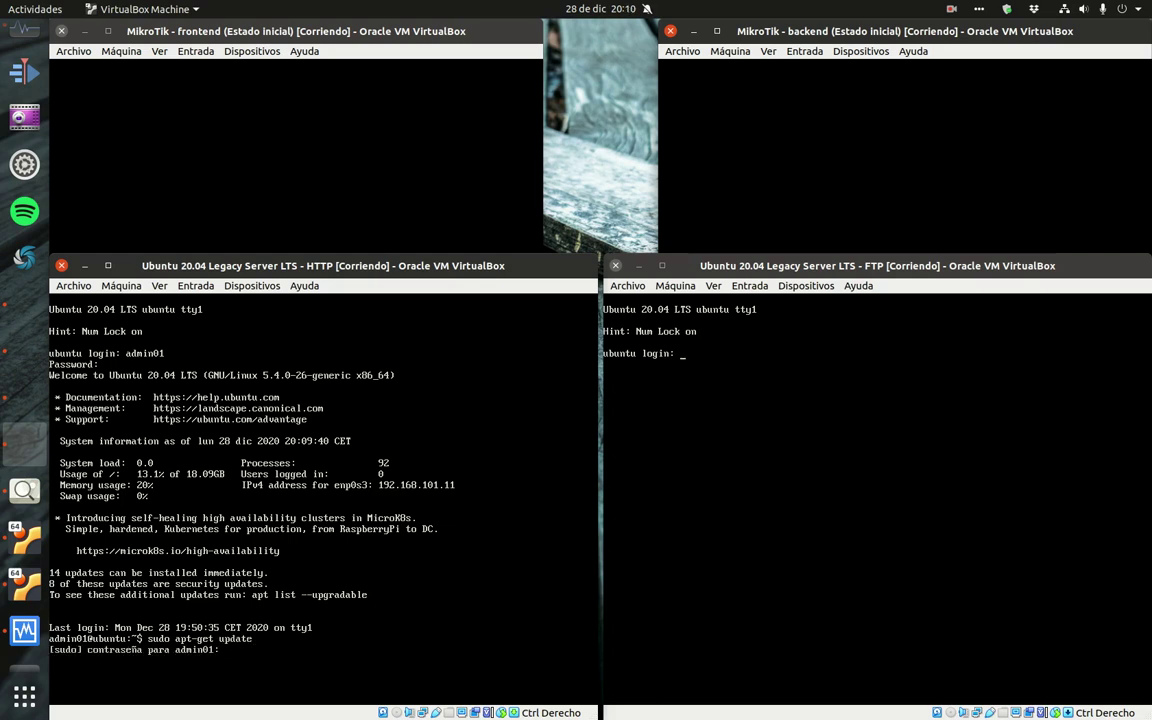
pyautogui.press('Return')
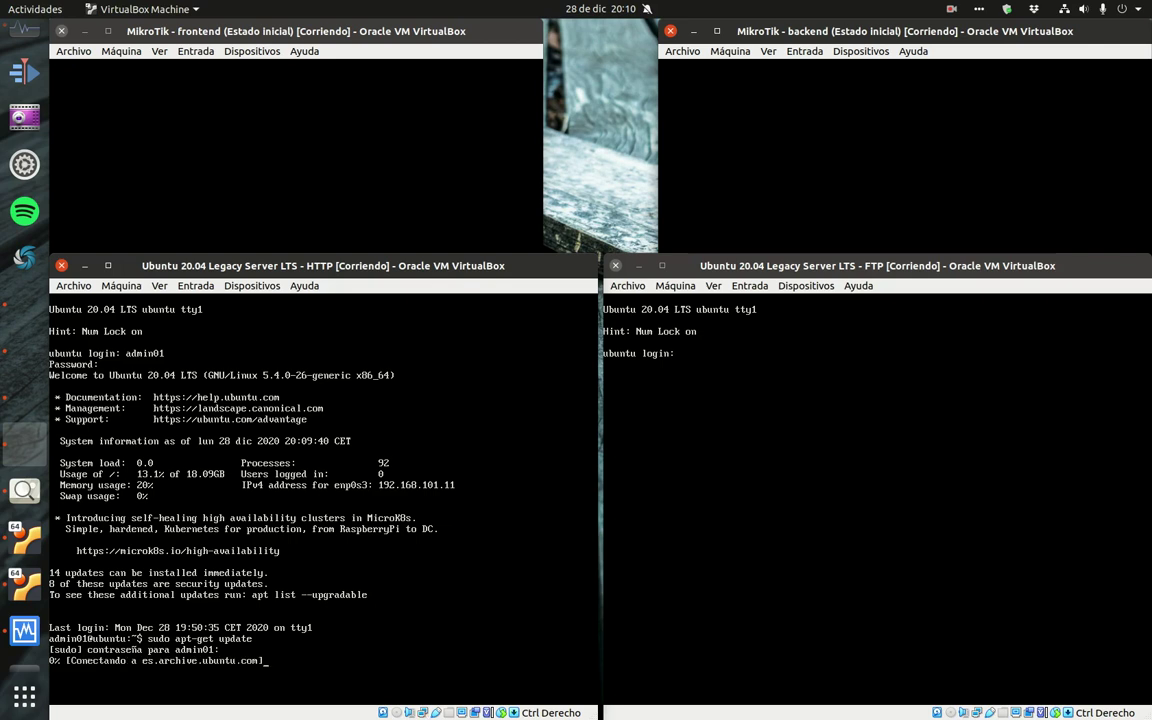
# - Log into the FTP server console with the admin account and run sudo apt-get update
pyautogui.click(676, 353)
pyautogui.write('adm')
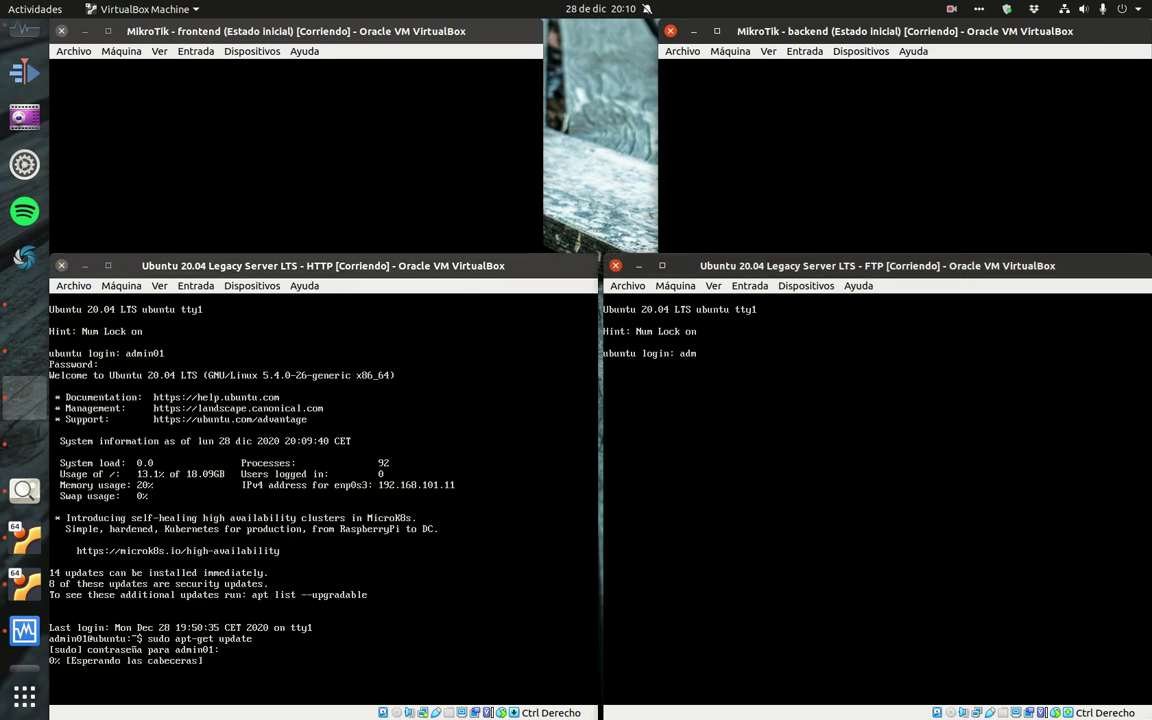
pyautogui.write('in01')
pyautogui.press('Return')
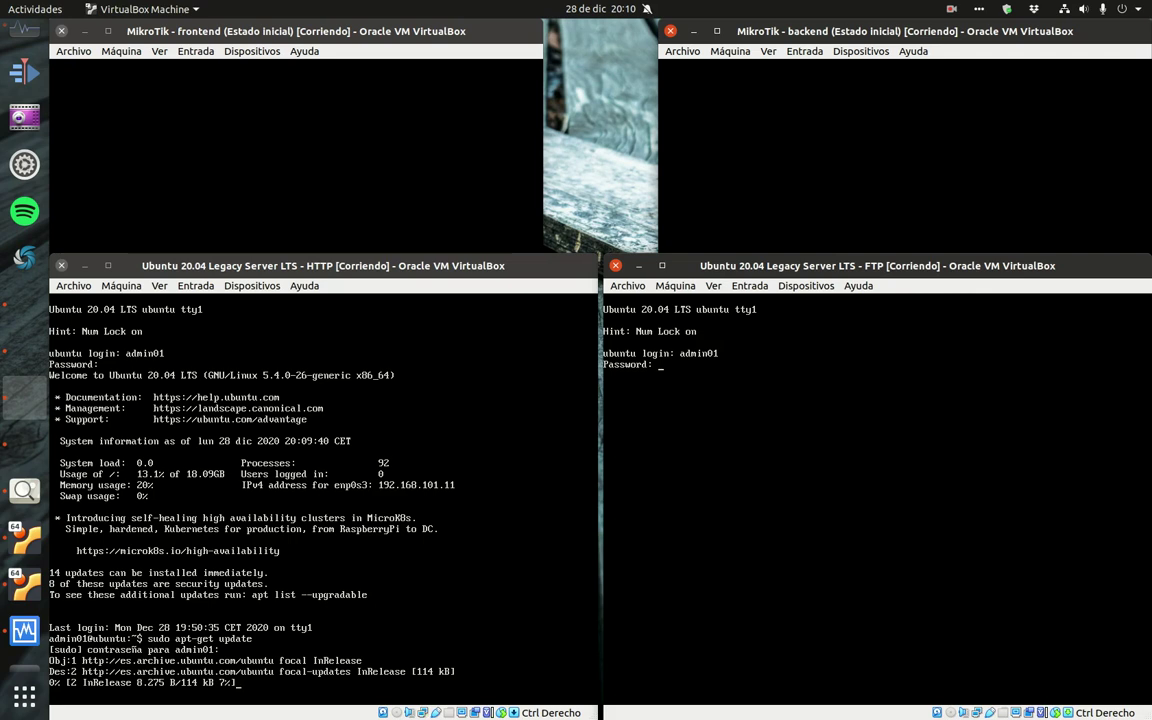
pyautogui.press('Return')
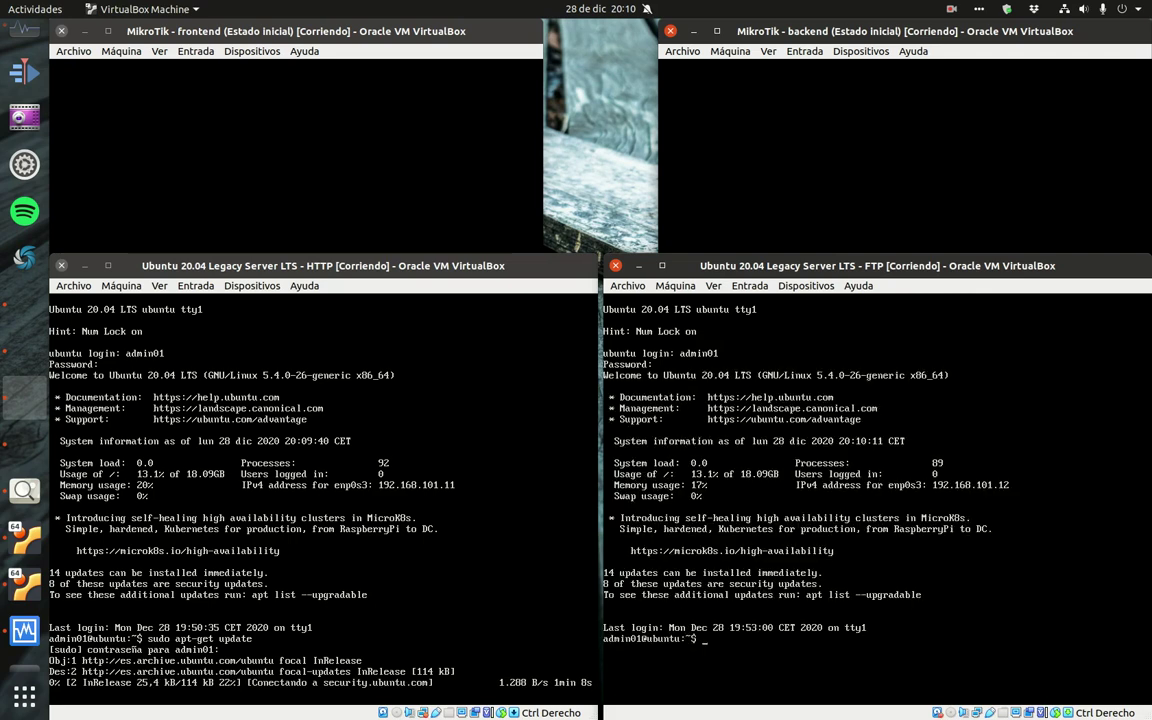
pyautogui.write('sudo ap')
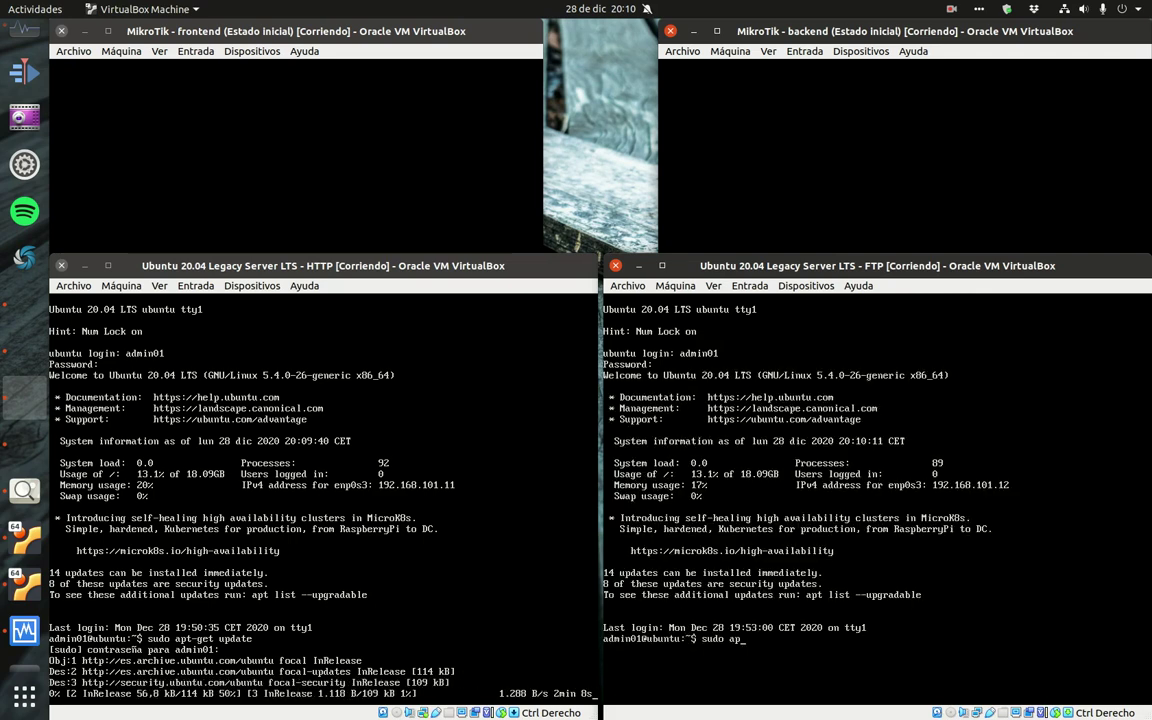
pyautogui.write('t-get update')
pyautogui.press('Return')
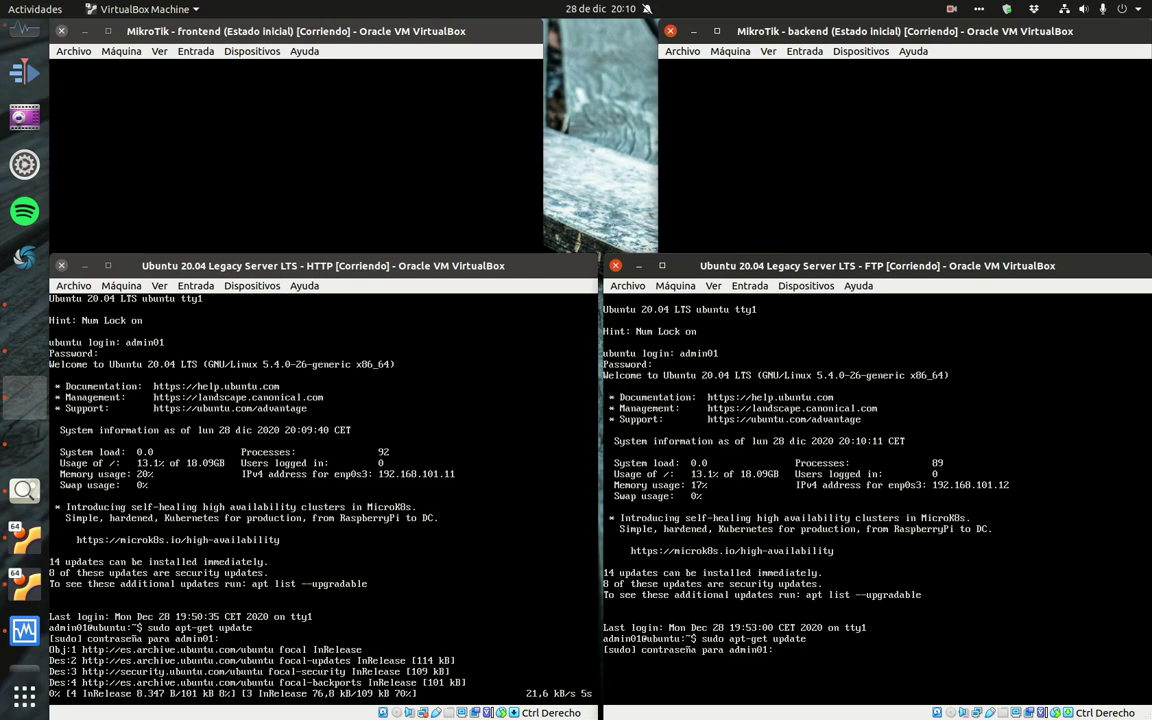
pyautogui.press('Return')
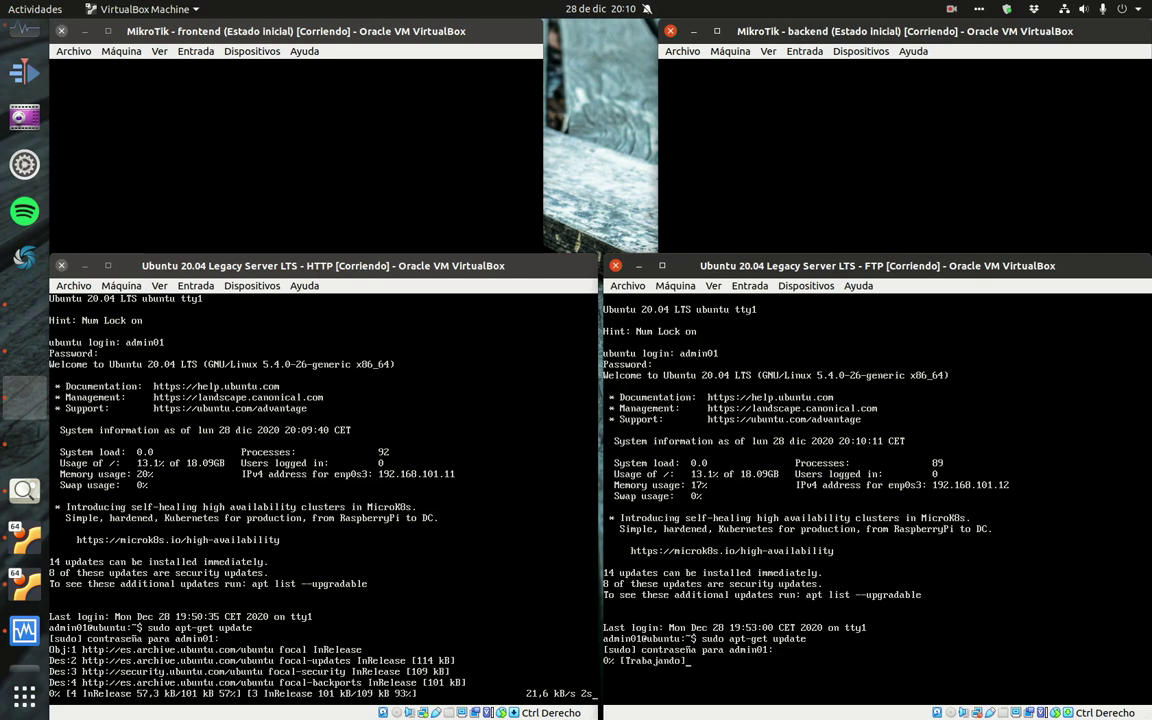